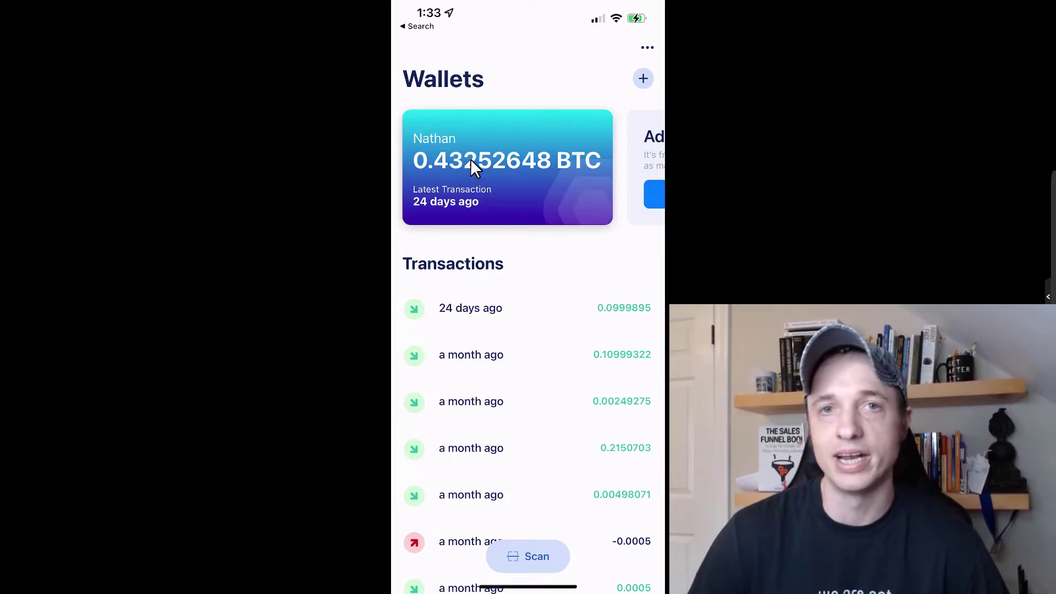
Create a Bitcoin-type wallet named Demo and acknowledge that its backup phrase is written down
click(644, 79)
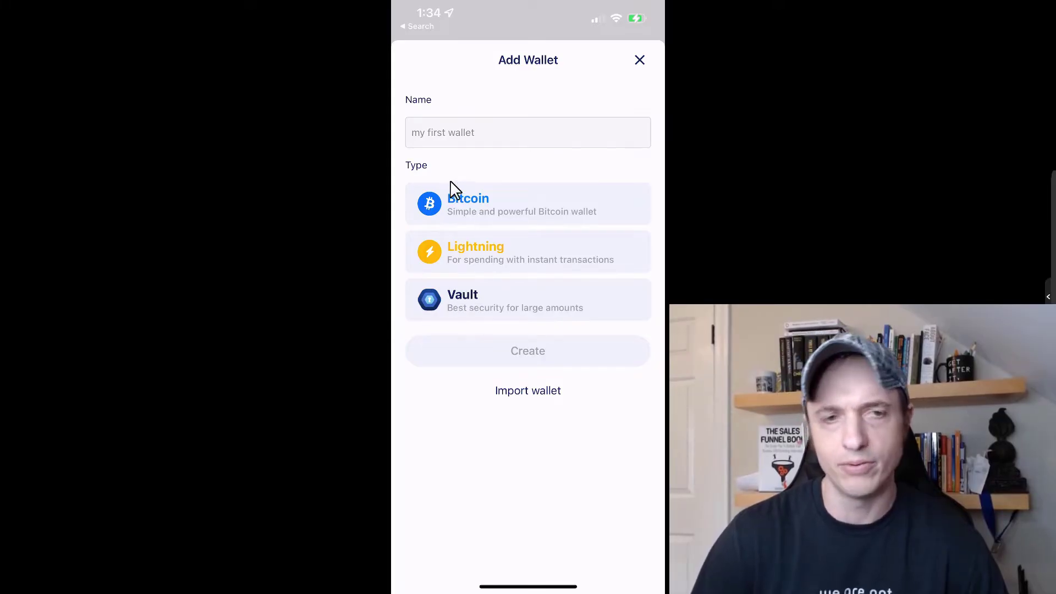
click(470, 144)
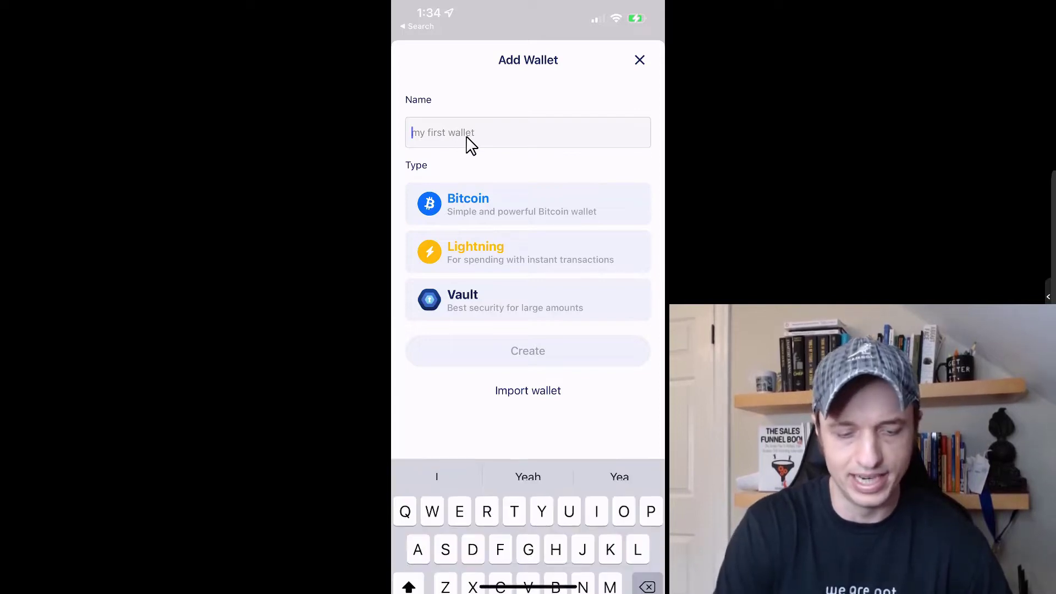
text(Demo)
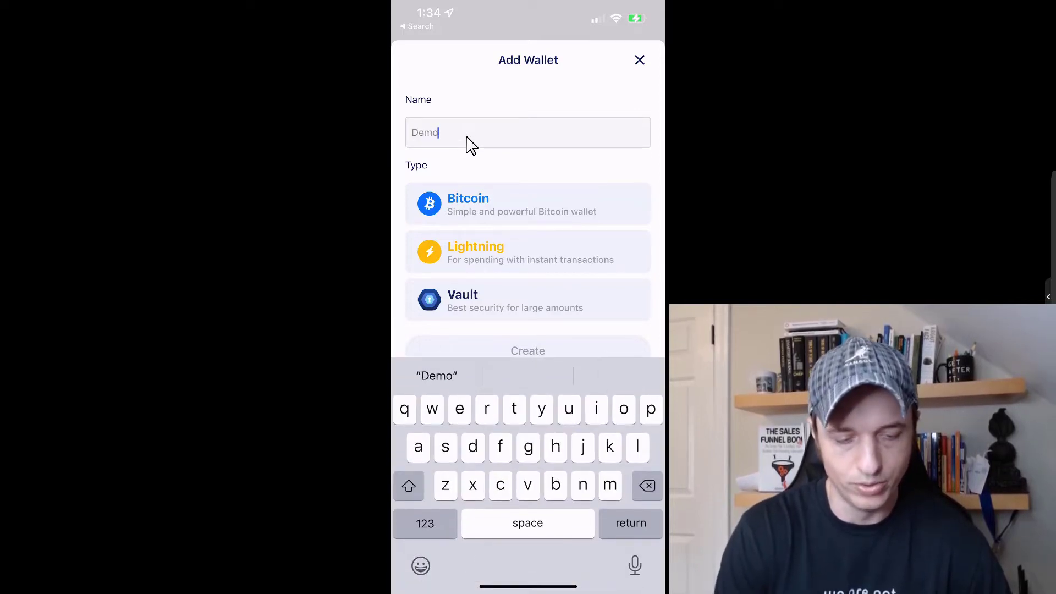
click(480, 213)
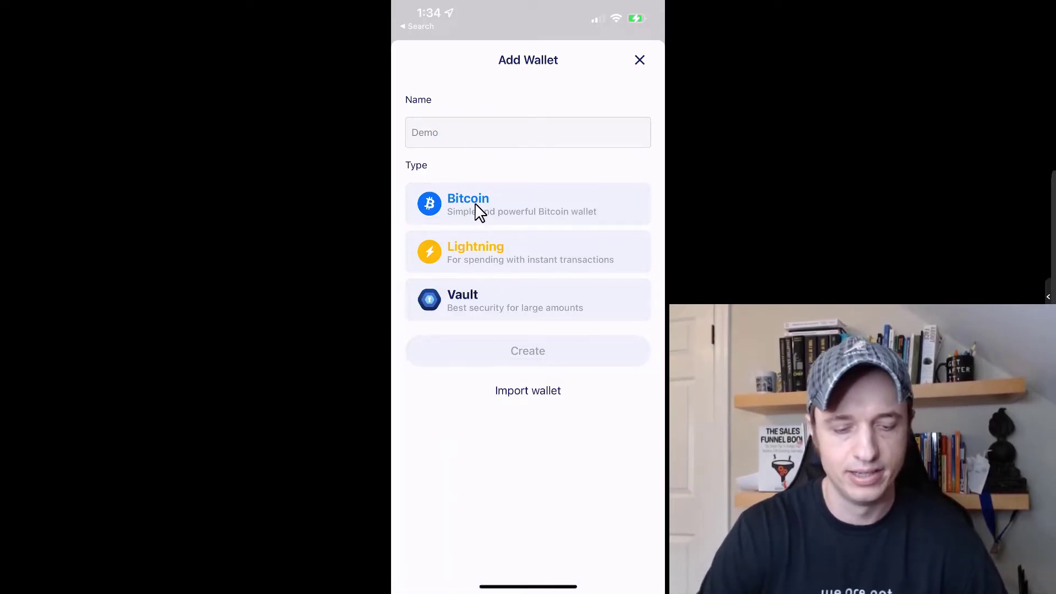
click(480, 213)
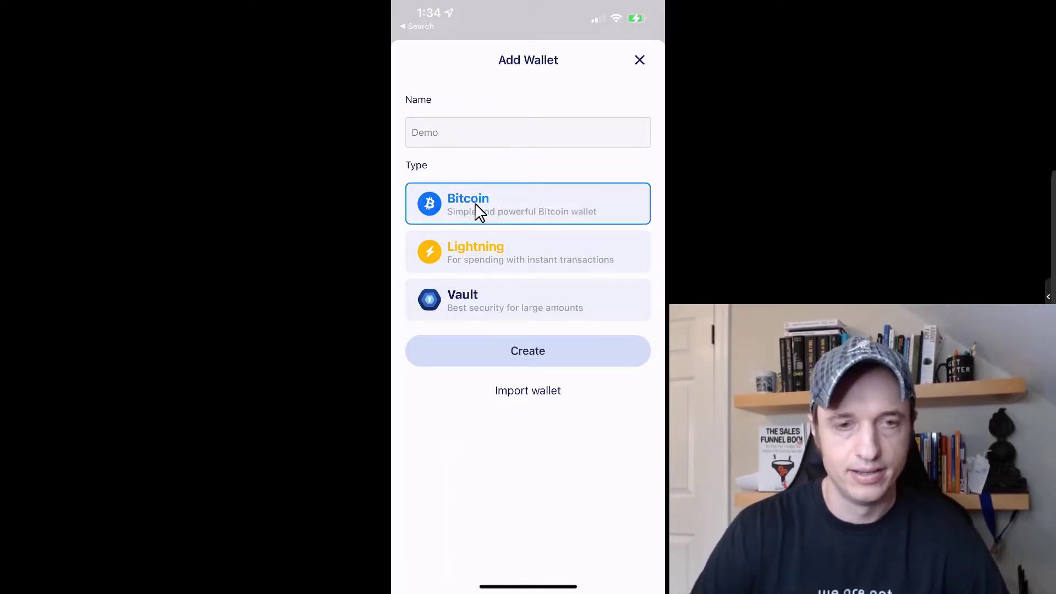
click(545, 391)
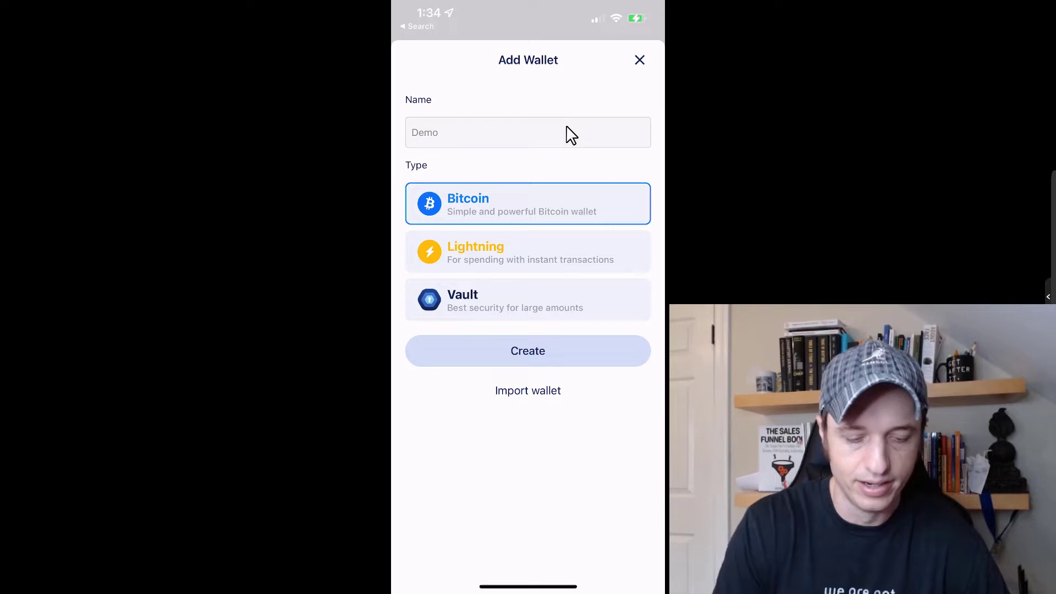
click(540, 363)
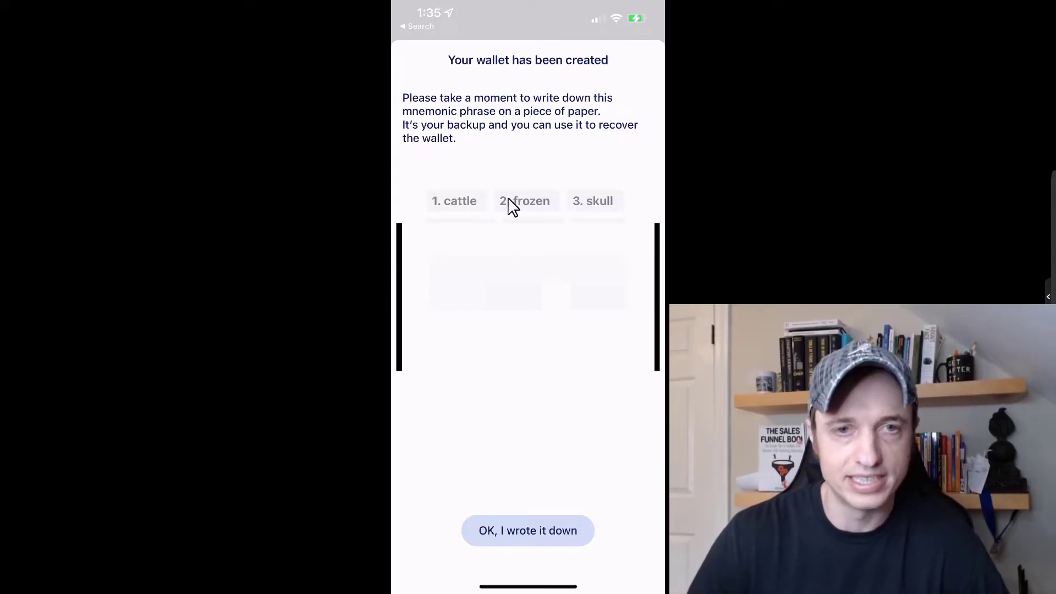
click(520, 545)
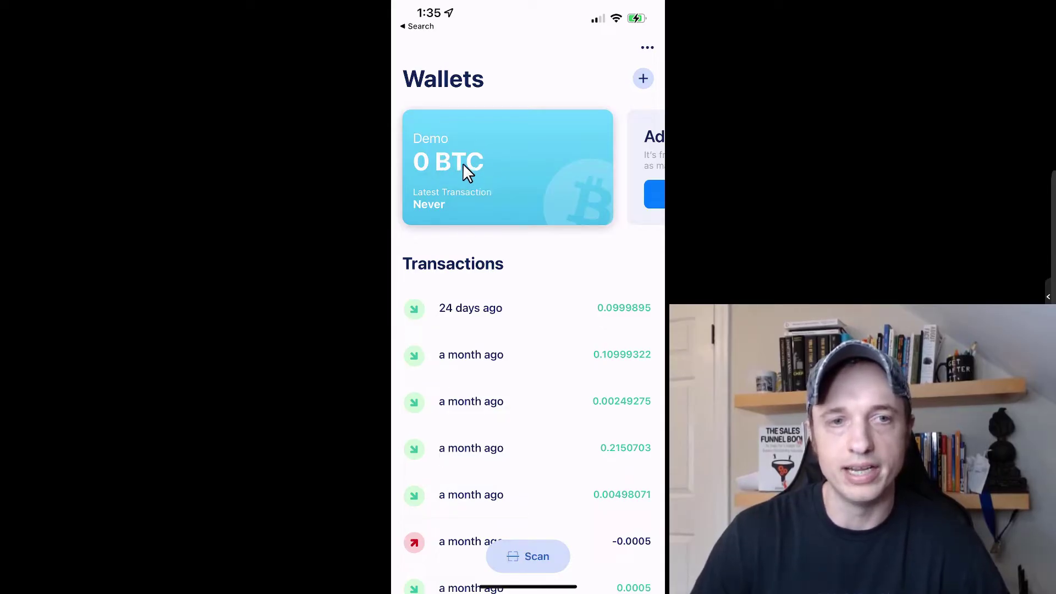
Open the Demo wallet, look at its Bitcoin purchase form, and close the form without buying
click(499, 188)
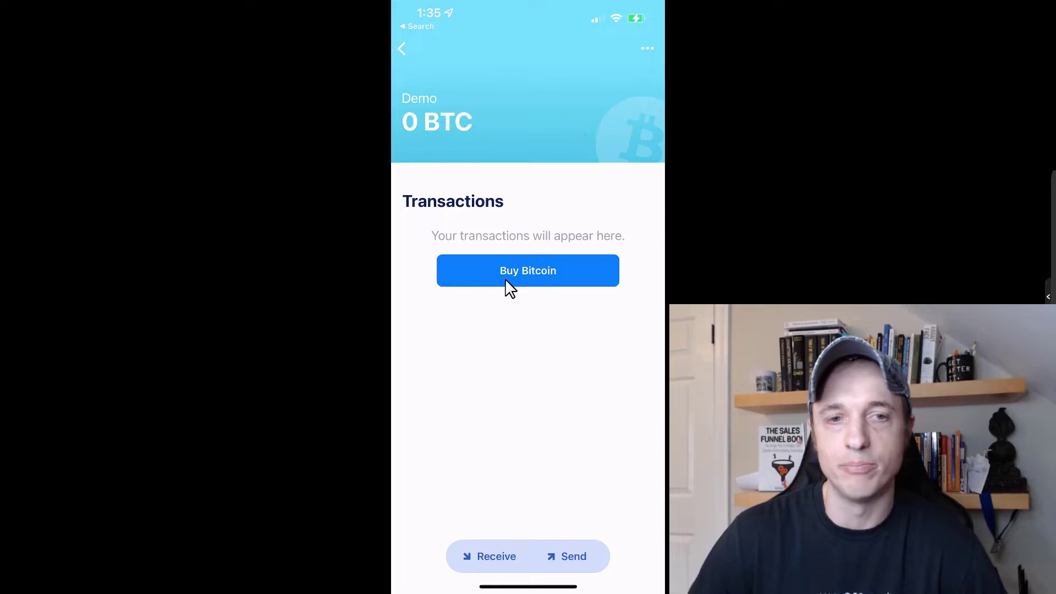
click(559, 277)
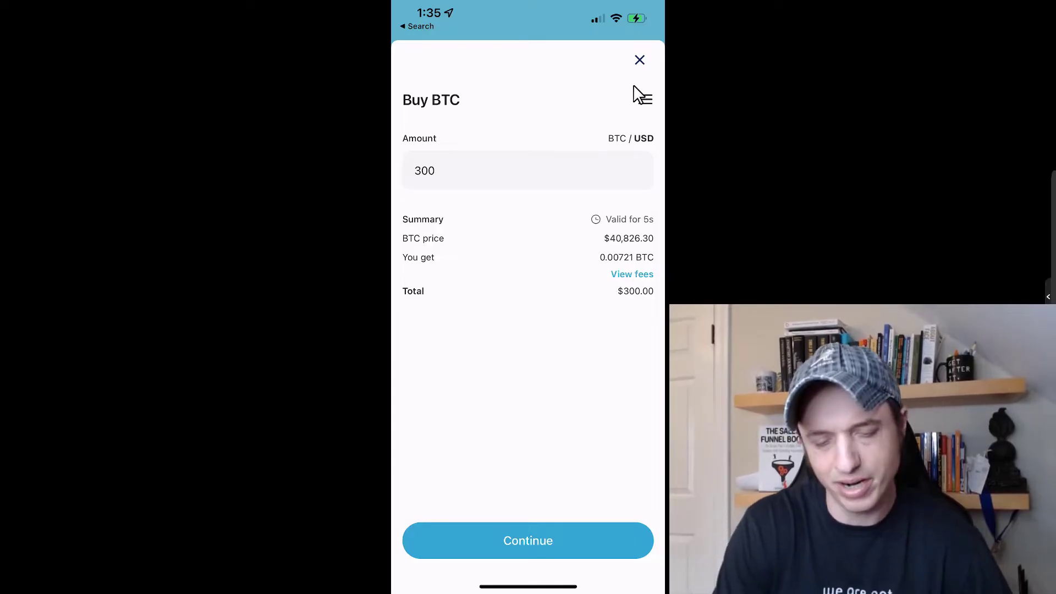
click(640, 60)
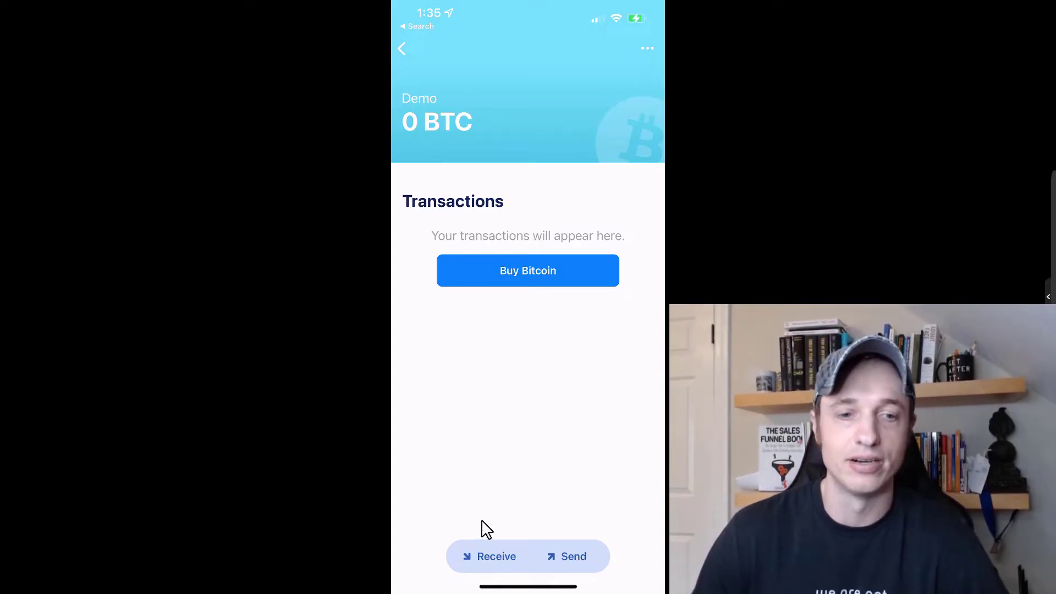
Show the Demo wallet's receiving address, confirming that the backup phrase is saved, and copy the address
click(497, 563)
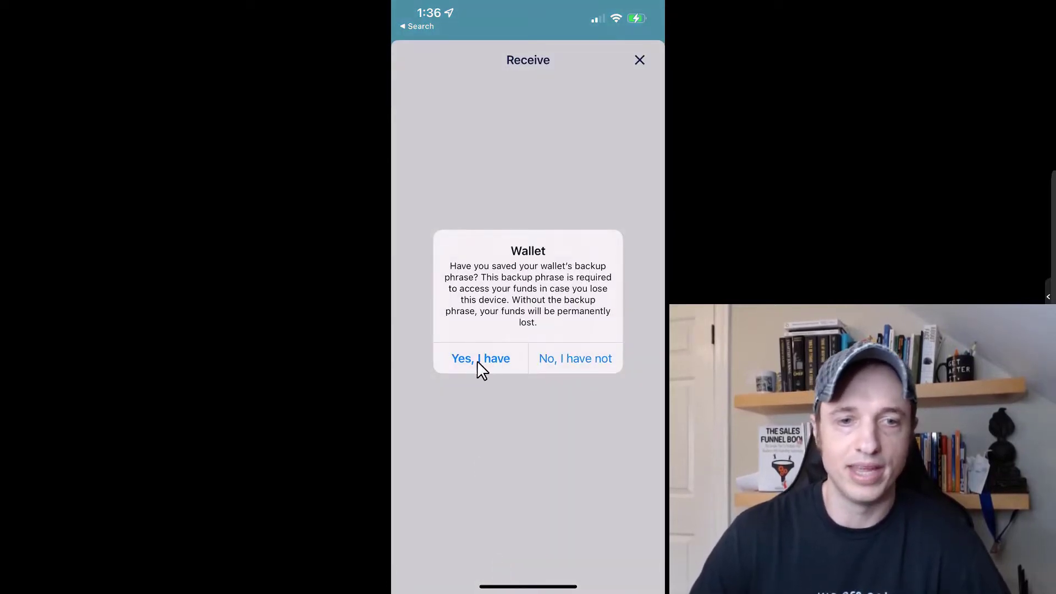
click(492, 359)
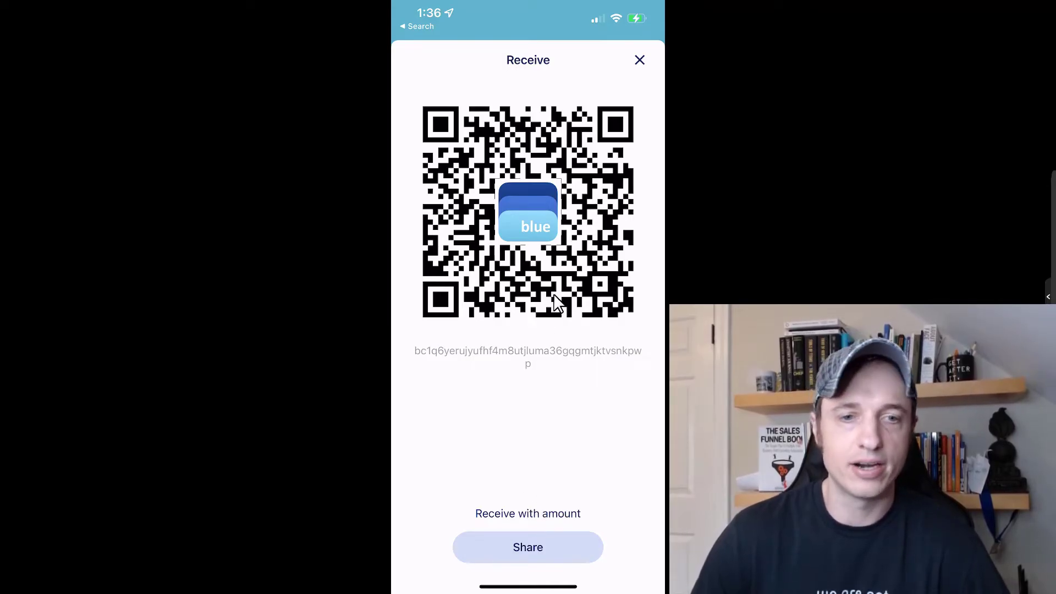
click(535, 358)
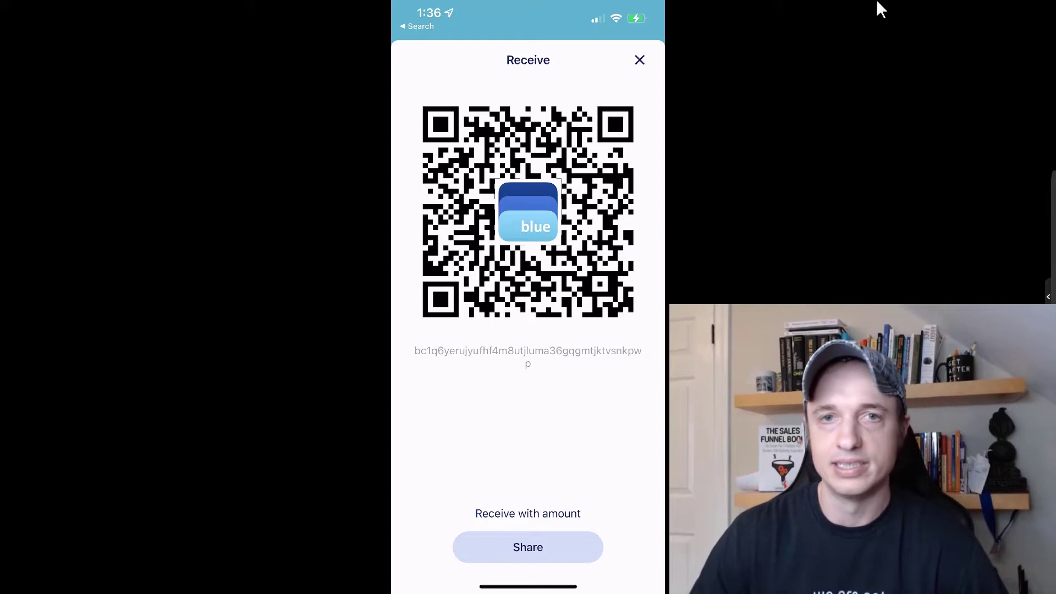
Switch to Umbrel in the browser and fill in a Bitcoin withdrawal of 25000 sats to the copied Demo wallet address
click(850, 8)
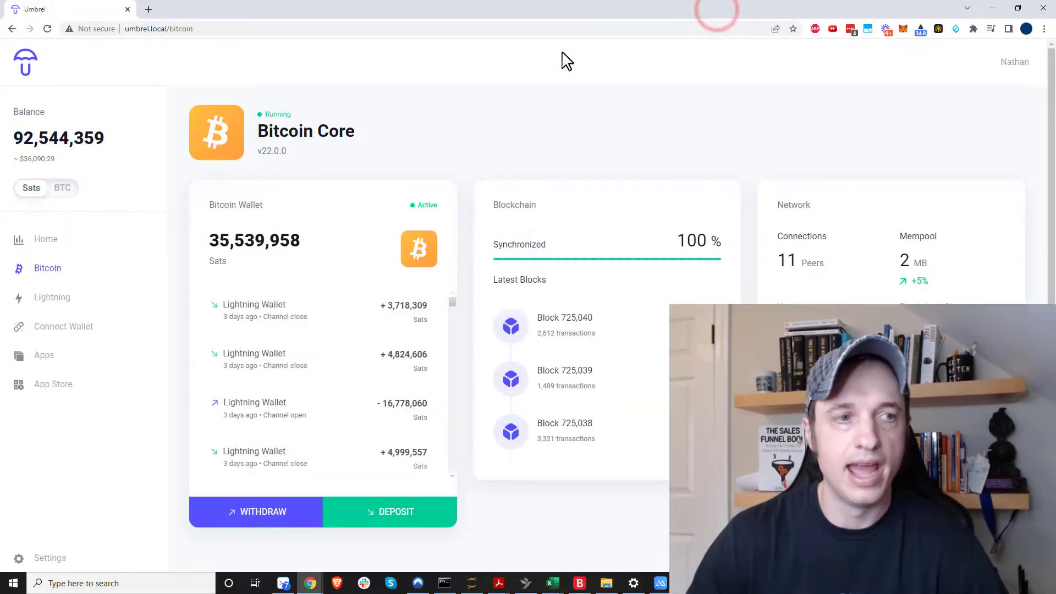
click(267, 510)
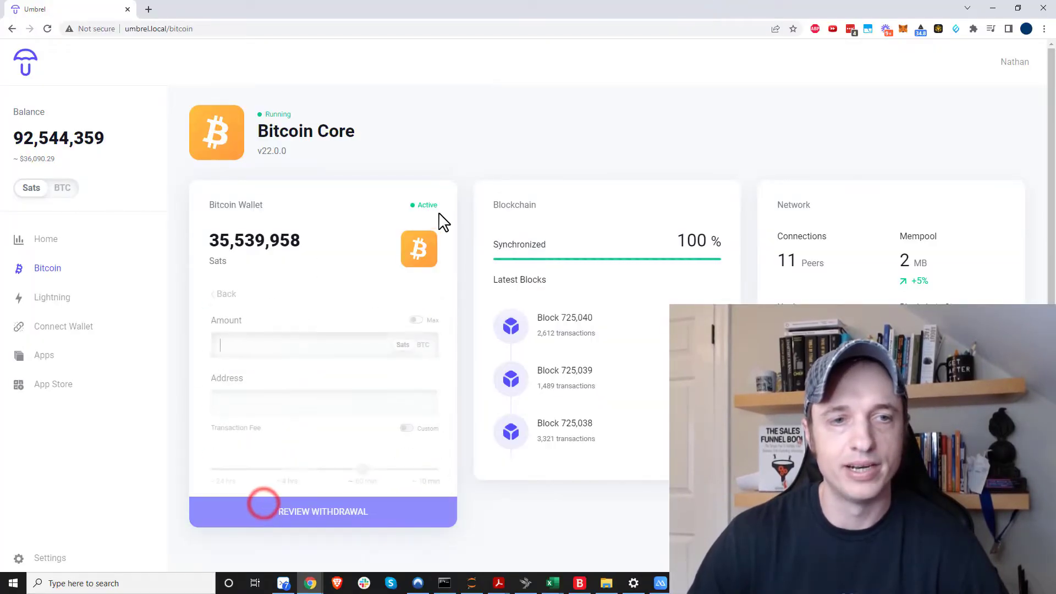
click(305, 345)
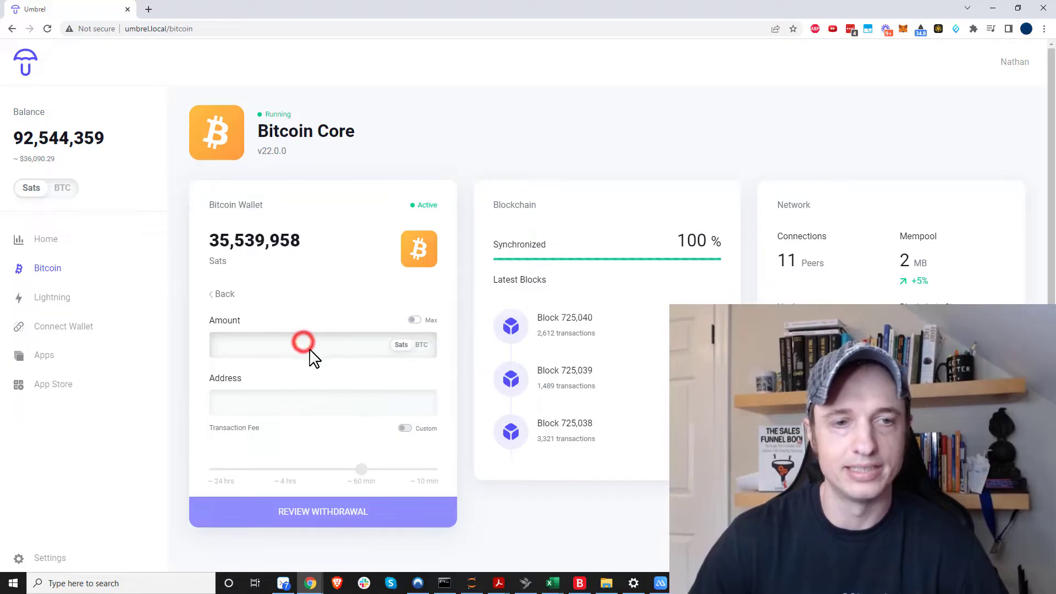
click(226, 346)
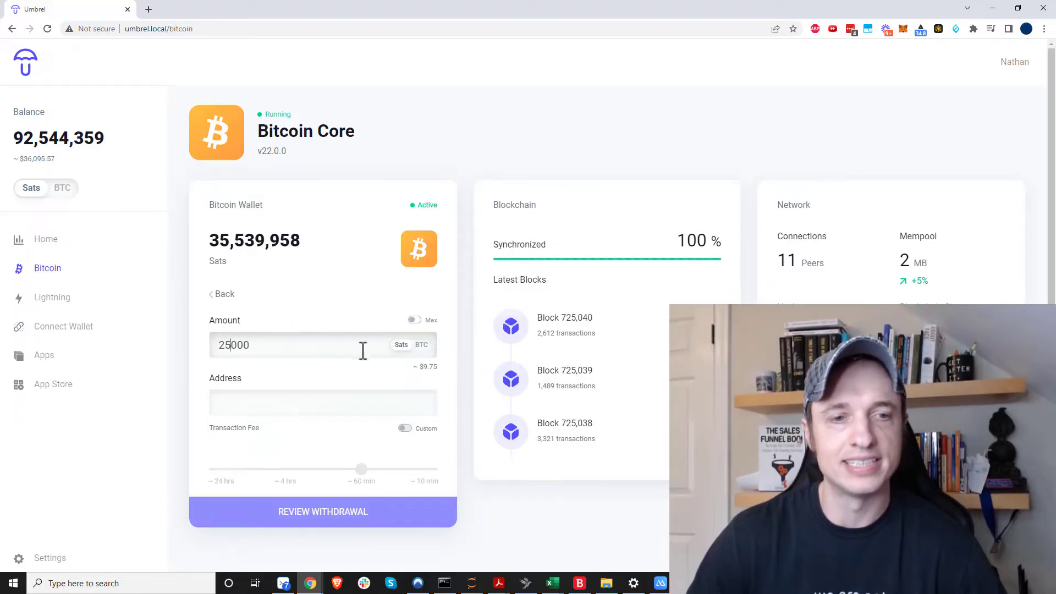
click(337, 404)
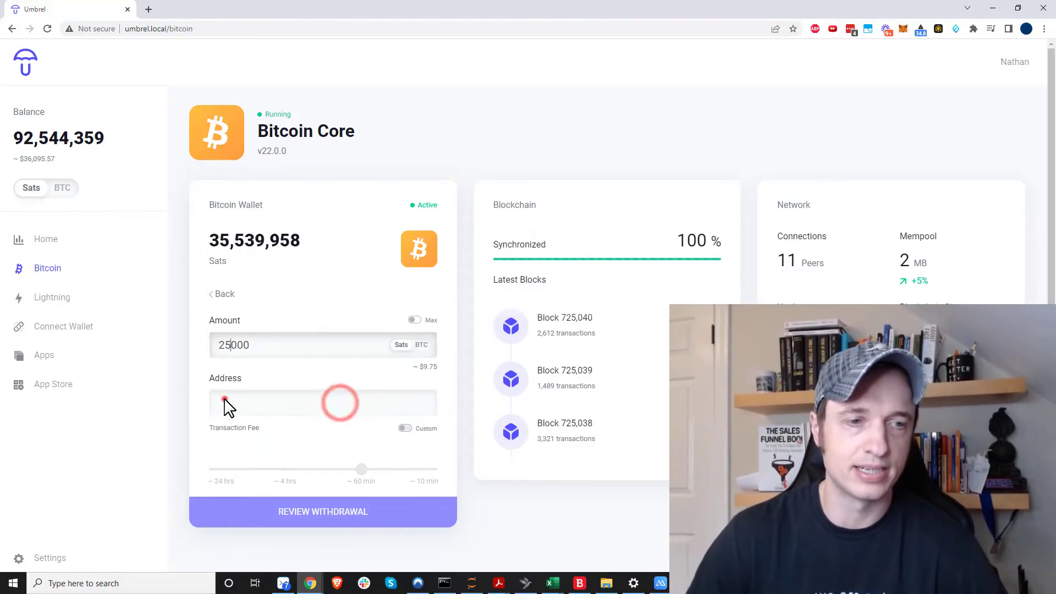
click(225, 403)
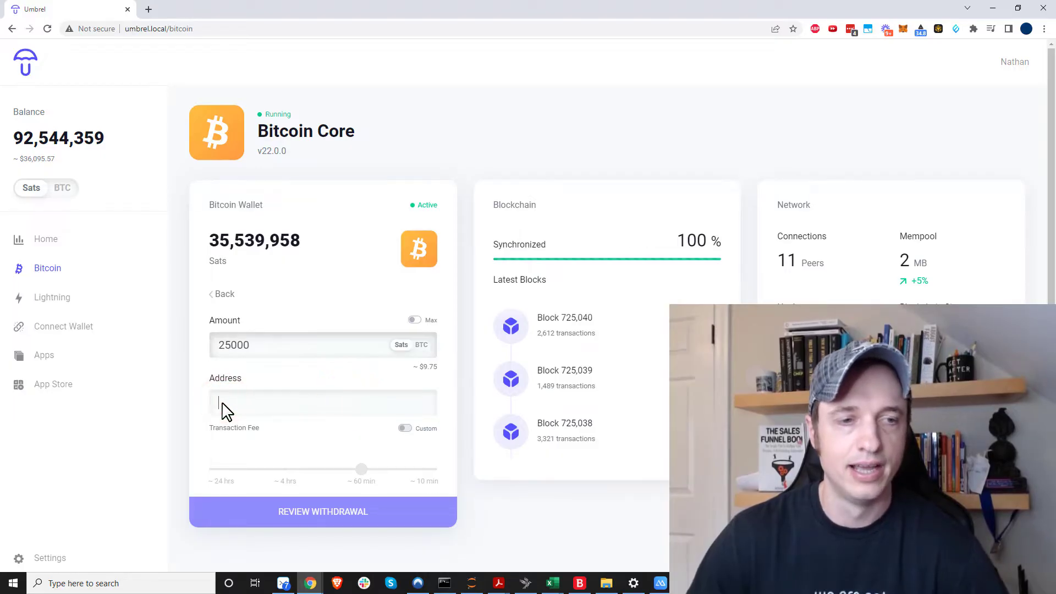
key(ctrl+v)
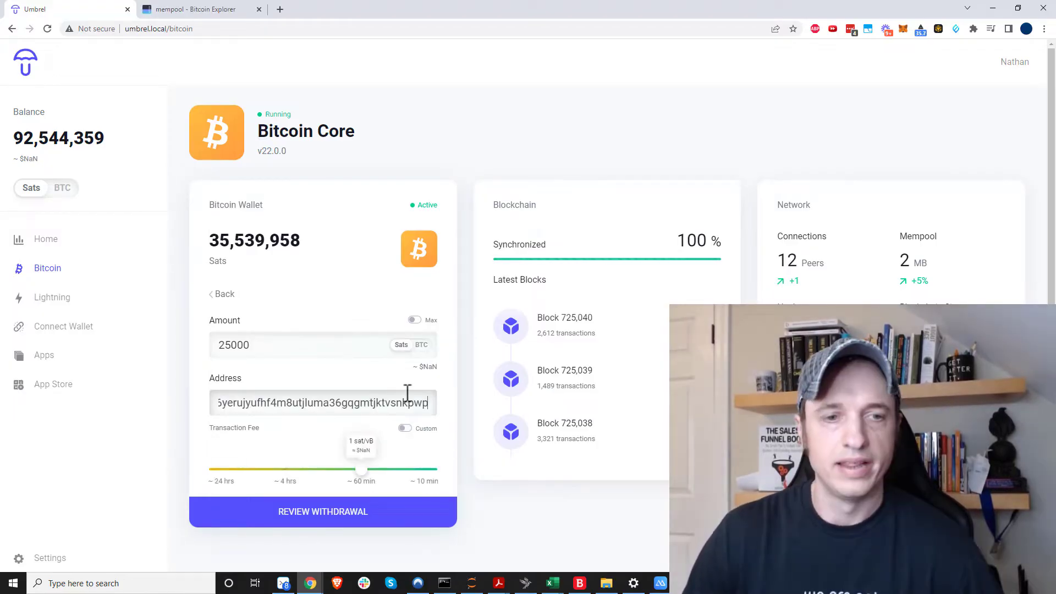
Check current fee rates on mempool.space, set a custom transaction fee of 1 sat/vB, and confirm the withdrawal
click(404, 428)
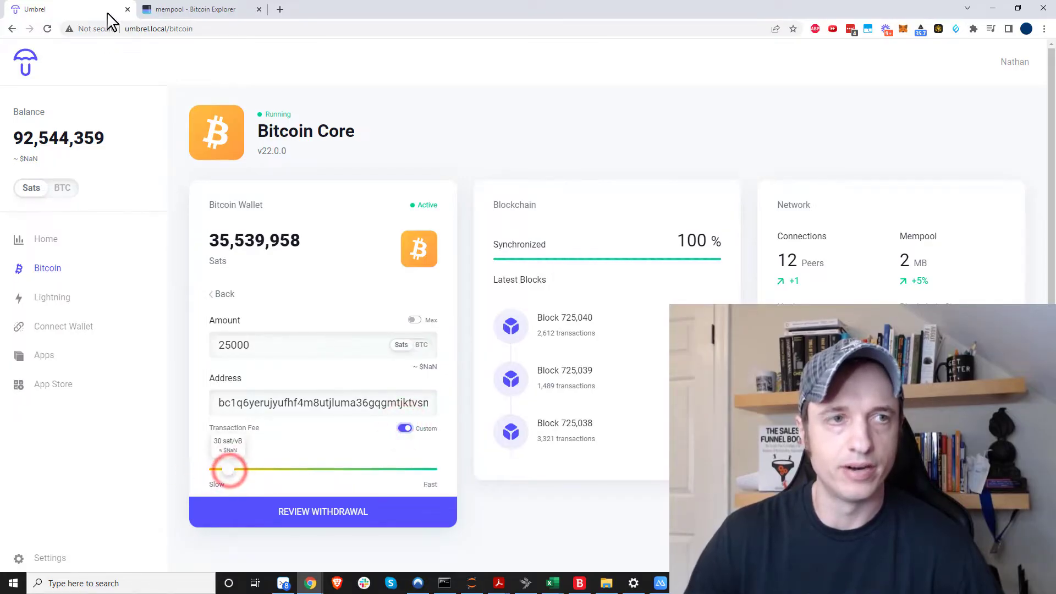
click(177, 10)
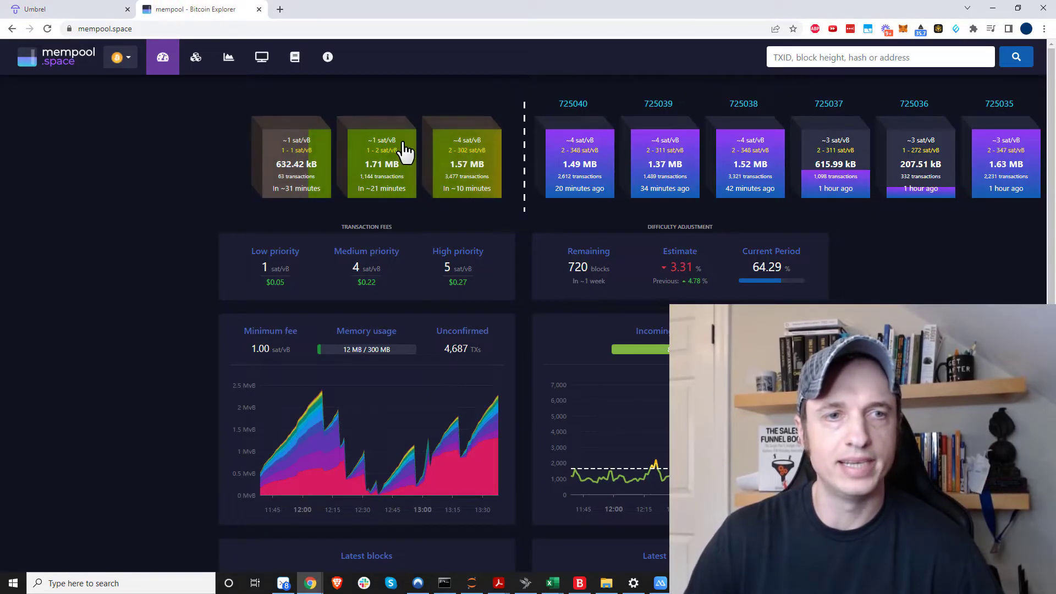
click(88, 10)
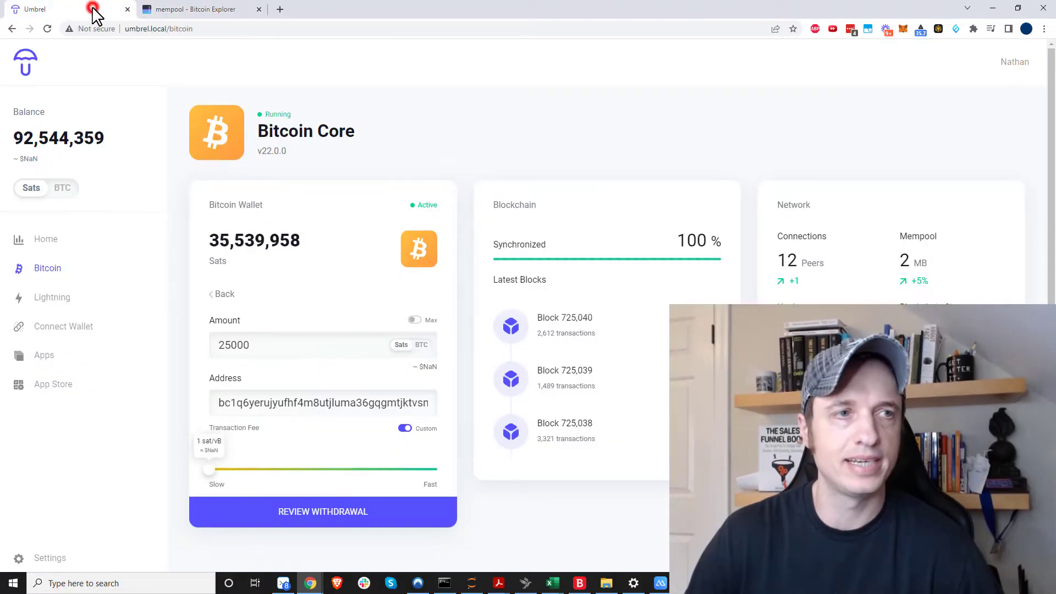
click(341, 521)
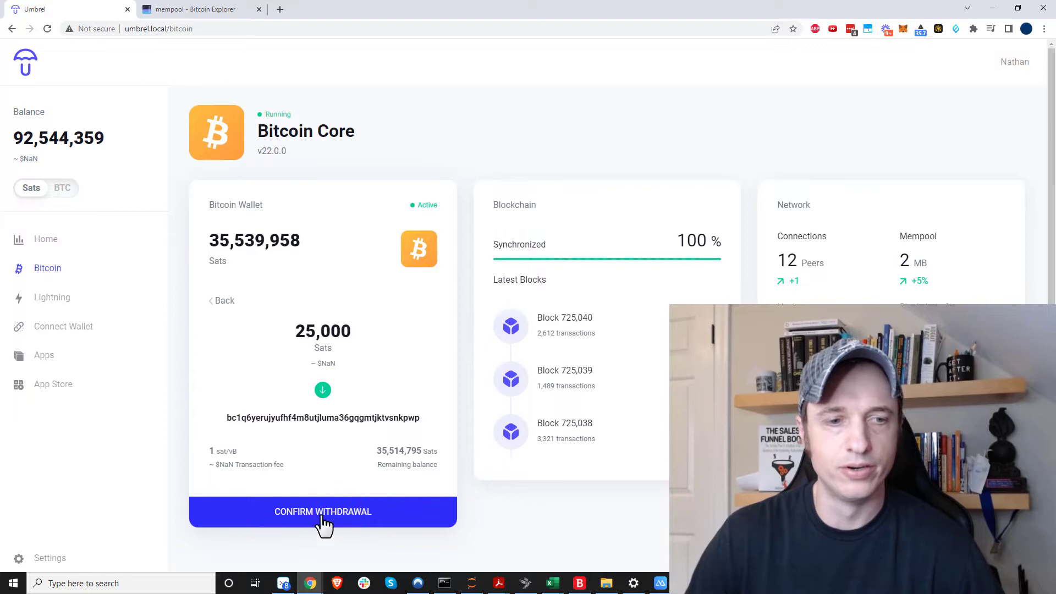
click(325, 521)
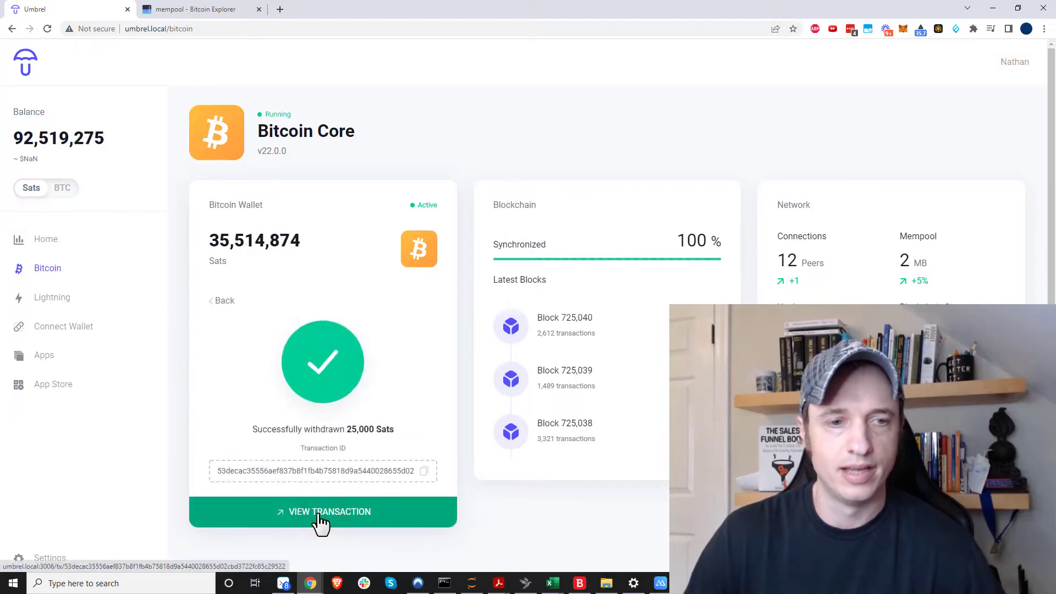
Copy the withdrawal's transaction ID and look it up on mempool.space
click(428, 475)
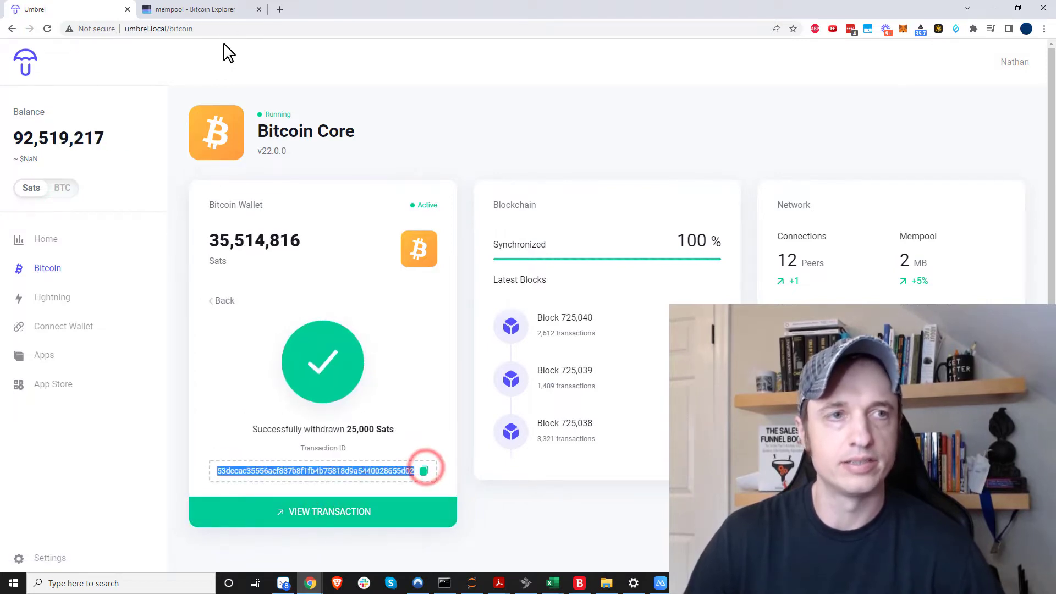
click(218, 9)
click(871, 57)
key(ctrl+v)
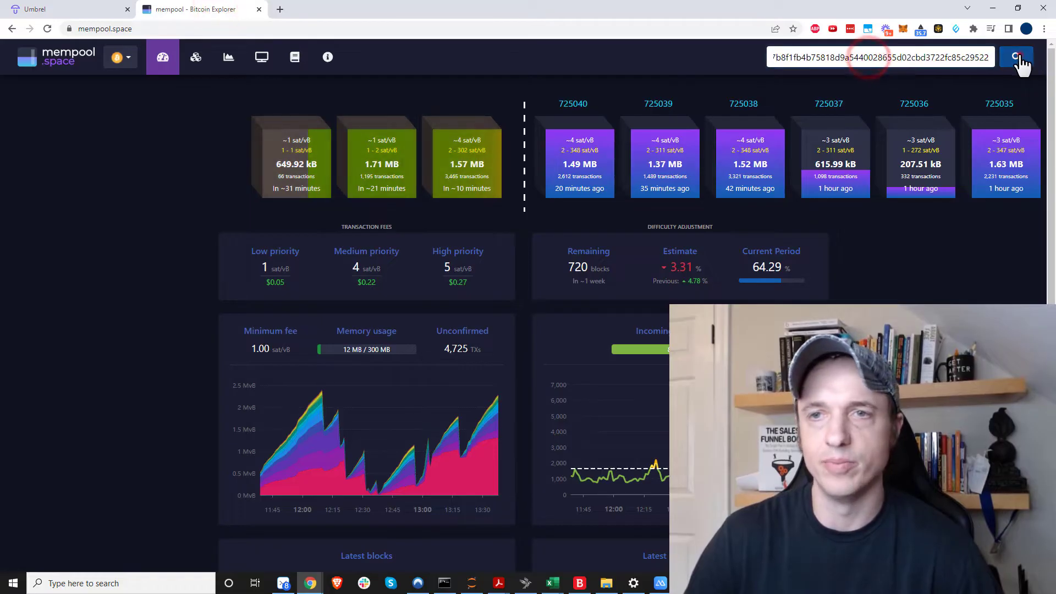
click(1016, 57)
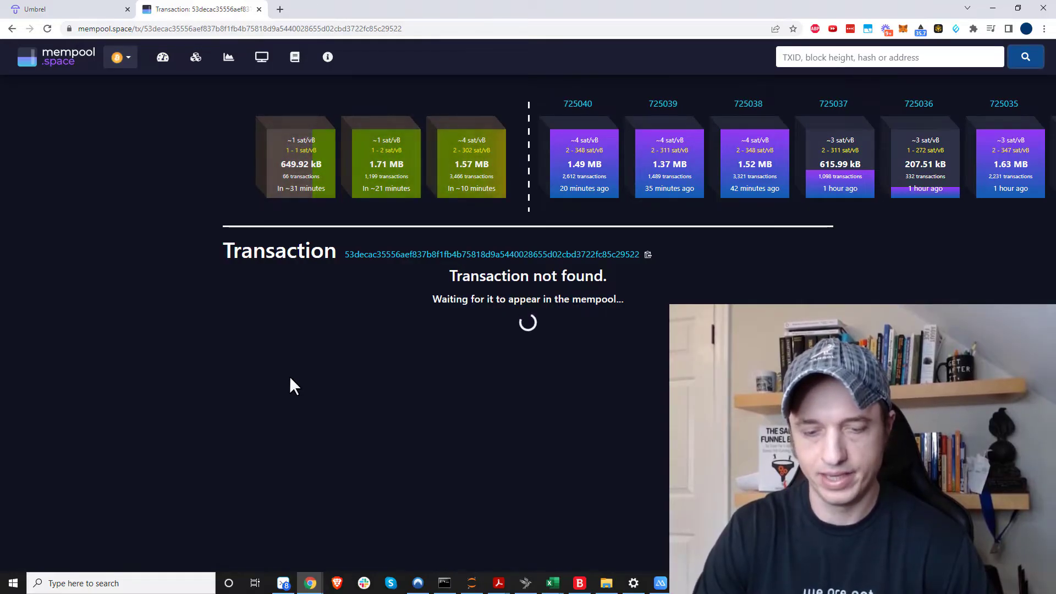
Switch back to the mirrored phone and cycle the Demo wallet's balance display through sats, US dollars and BTC
click(660, 583)
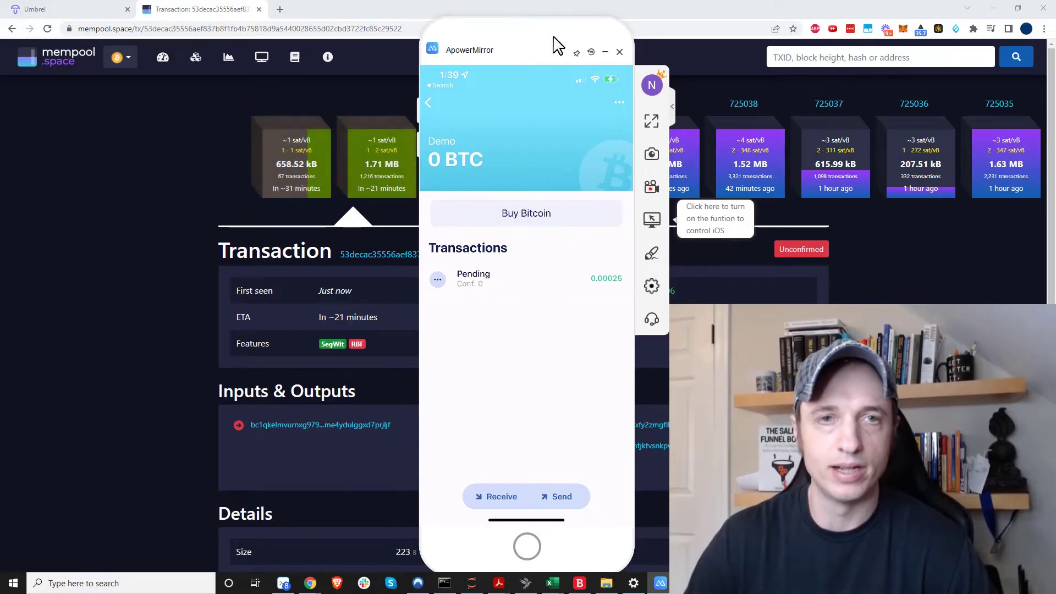
drag(557, 39, 847, 44)
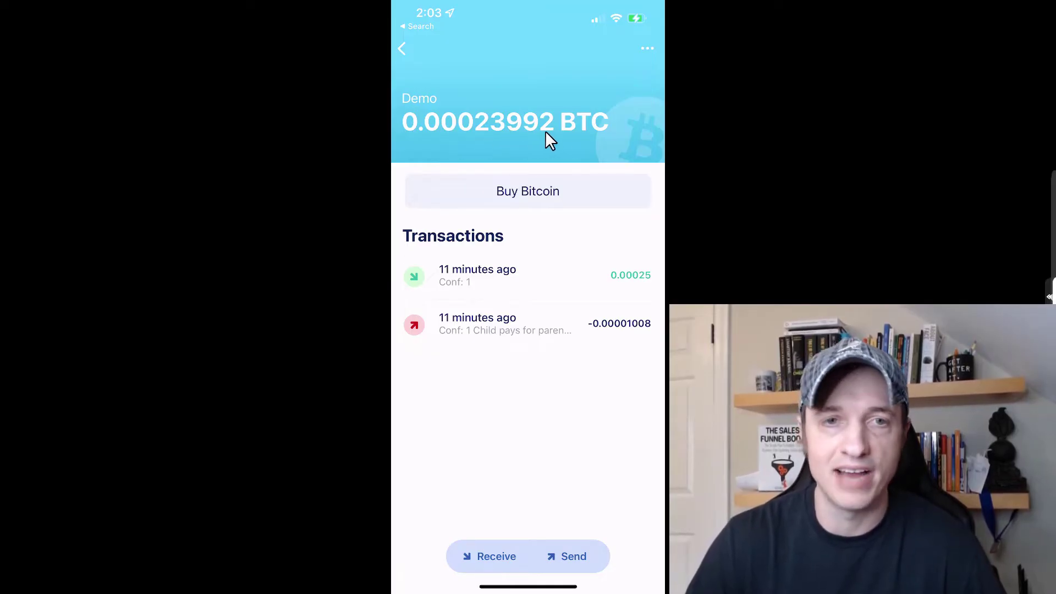
click(500, 132)
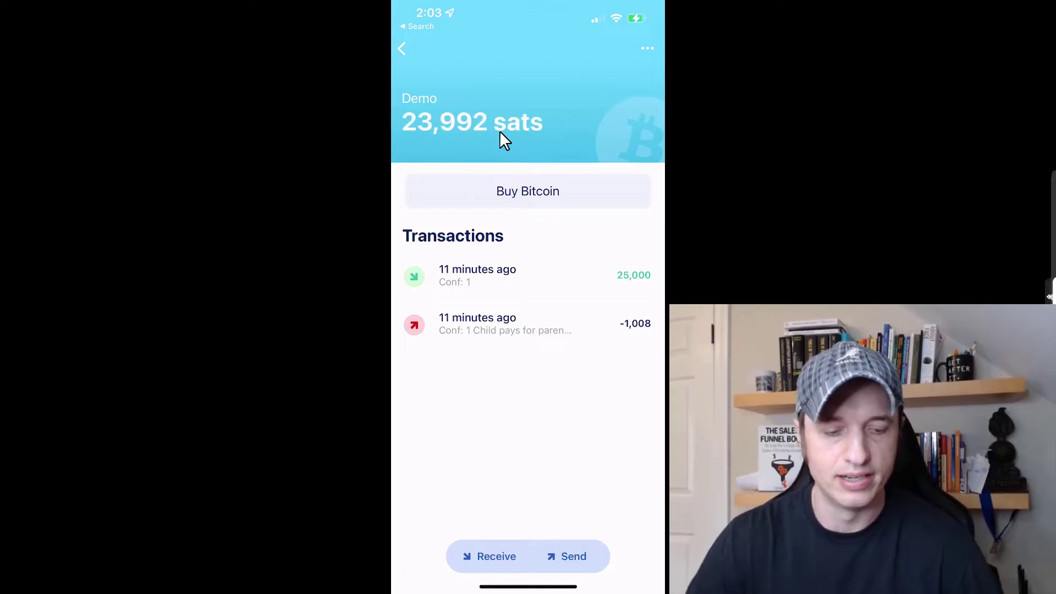
click(501, 132)
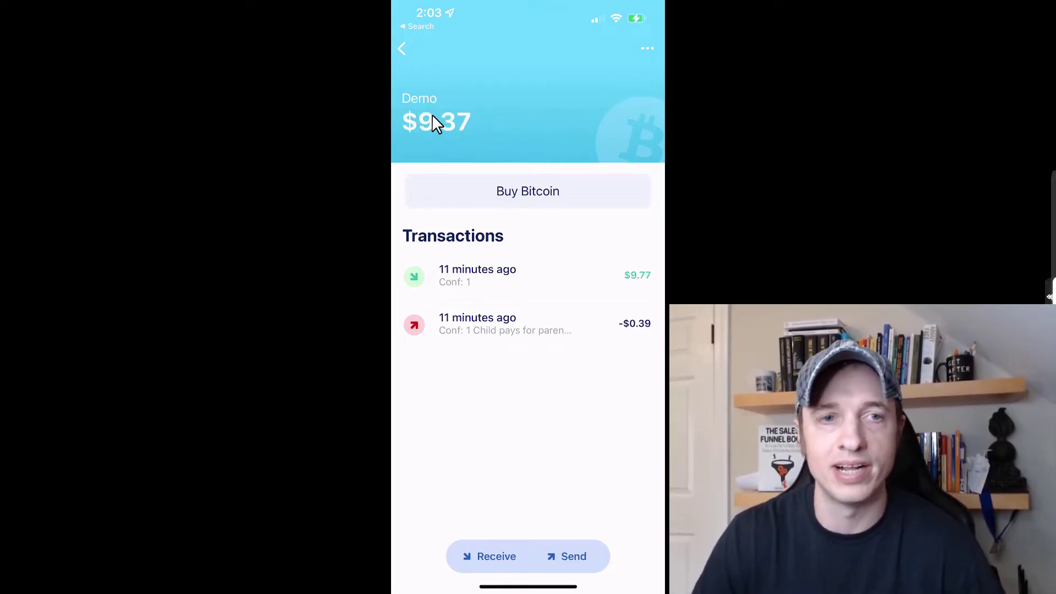
click(454, 117)
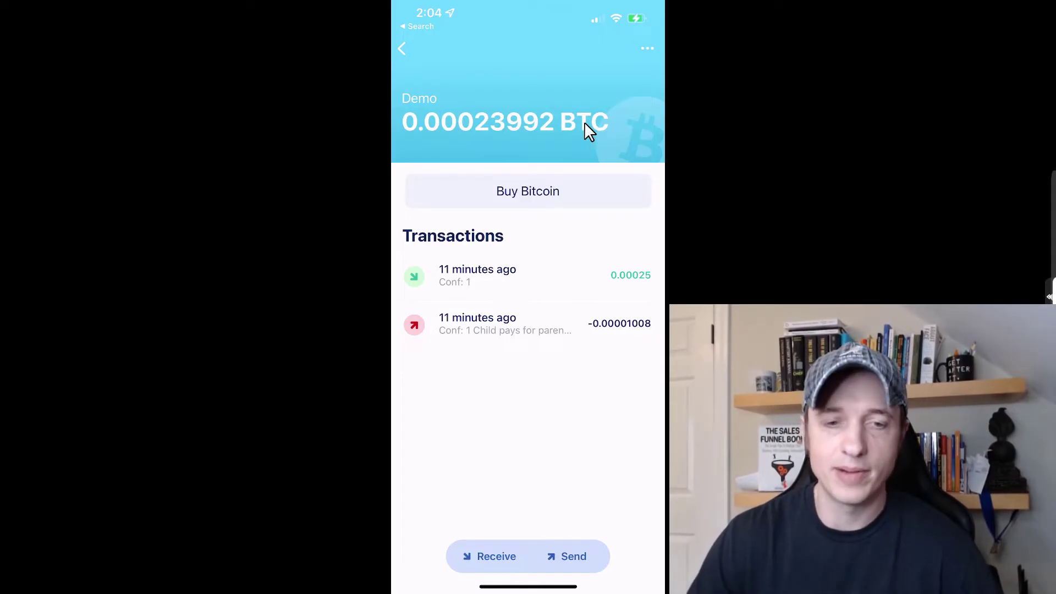
Start a send from the Demo wallet, set the amount to 0.0001 BTC, and view the transaction fee options
click(563, 562)
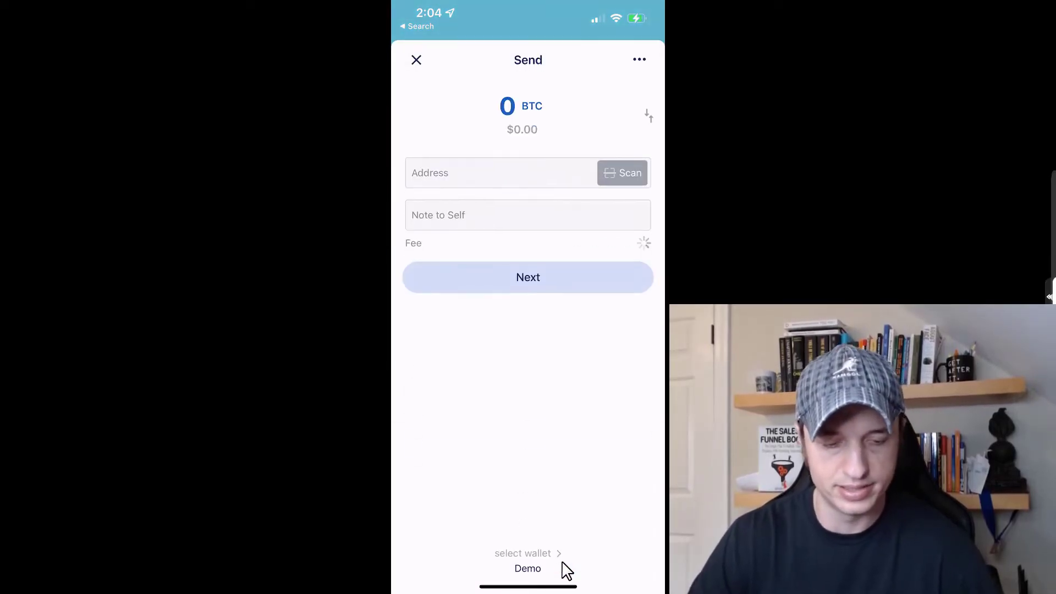
click(511, 112)
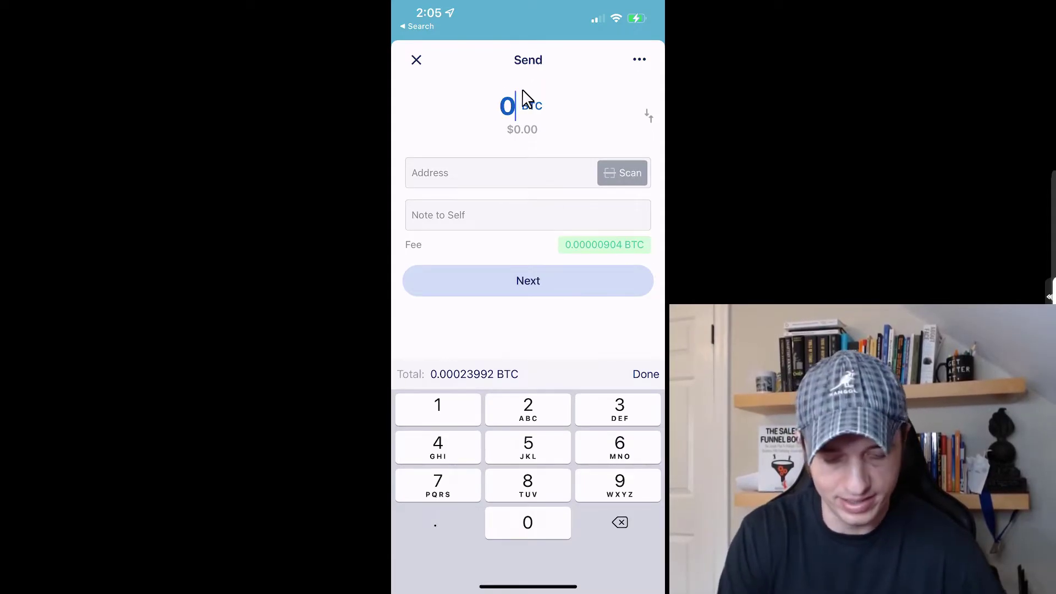
text(.)
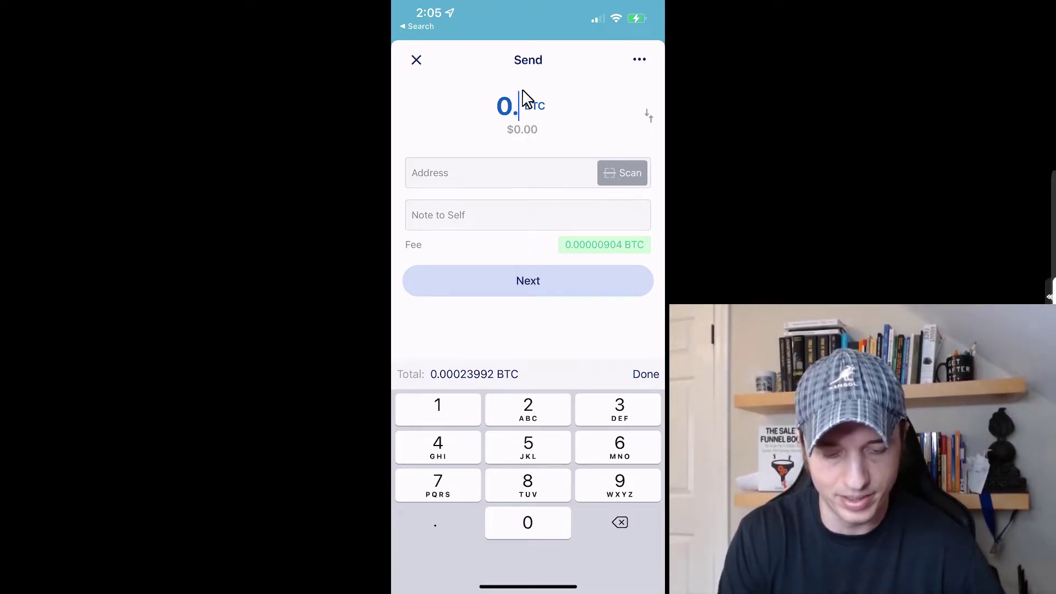
text(0001)
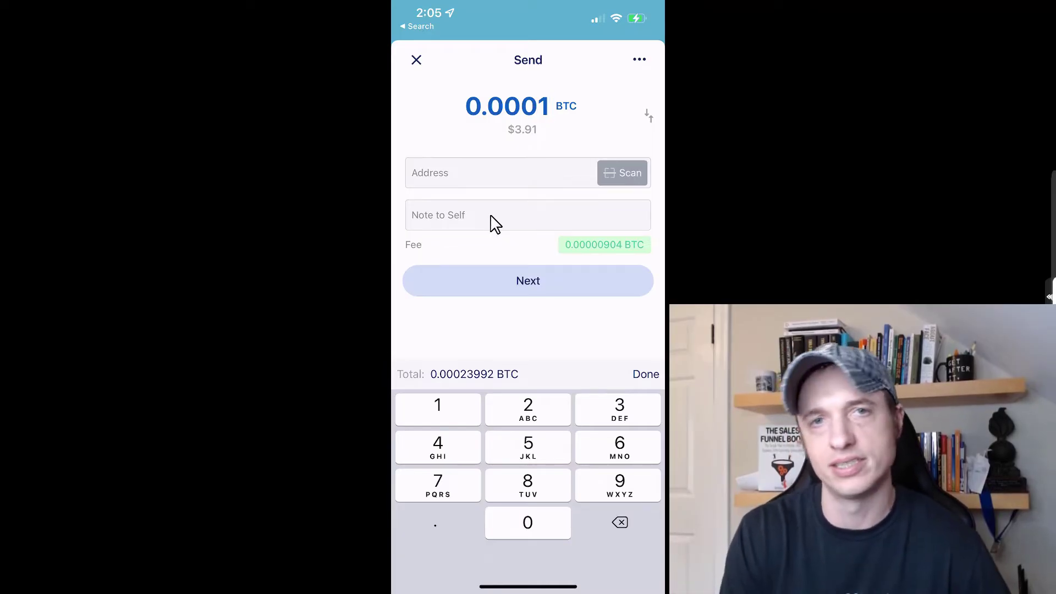
click(612, 251)
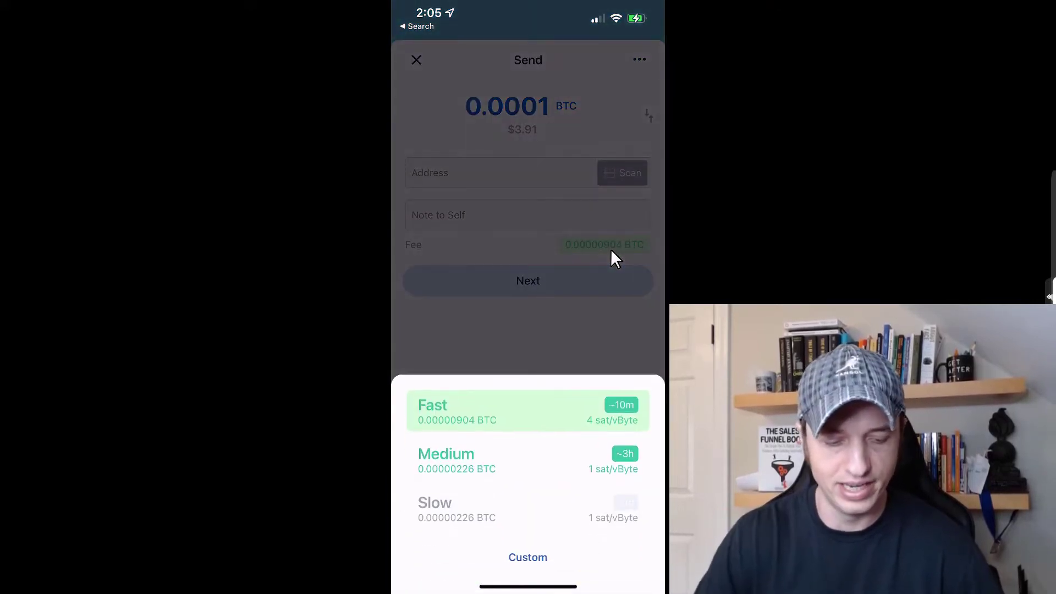
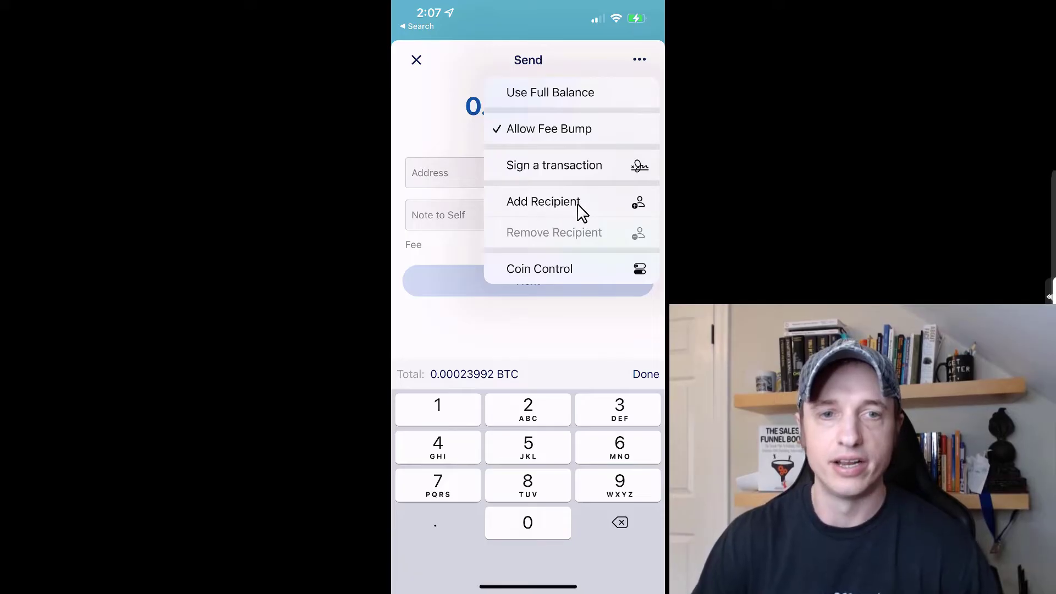
Try adding a second recipient to the transaction, look through both recipient pages, and open Coin Control
click(556, 209)
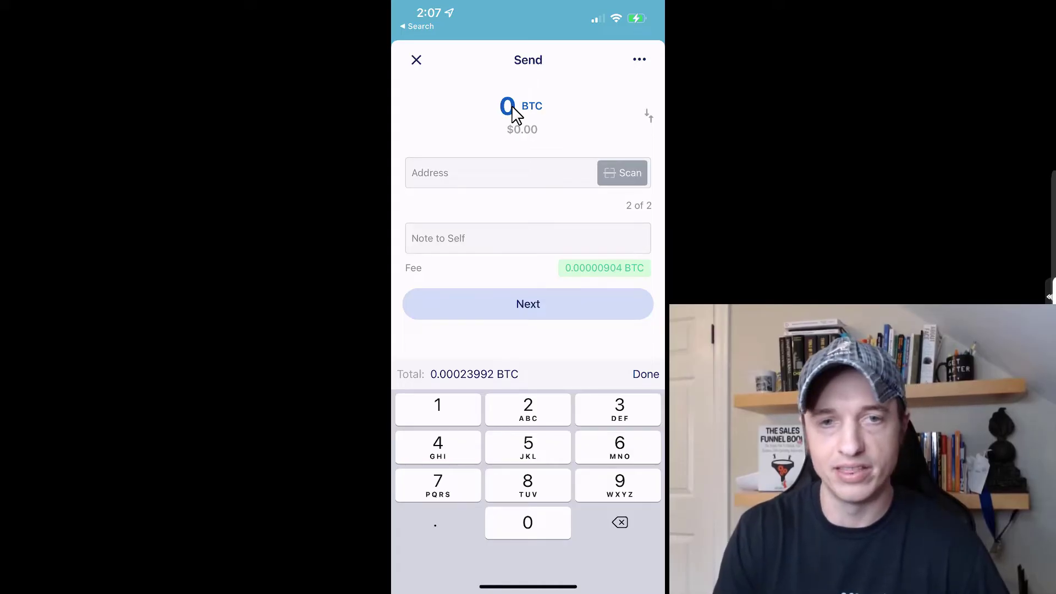
click(621, 199)
scroll(622, 199, left, 5)
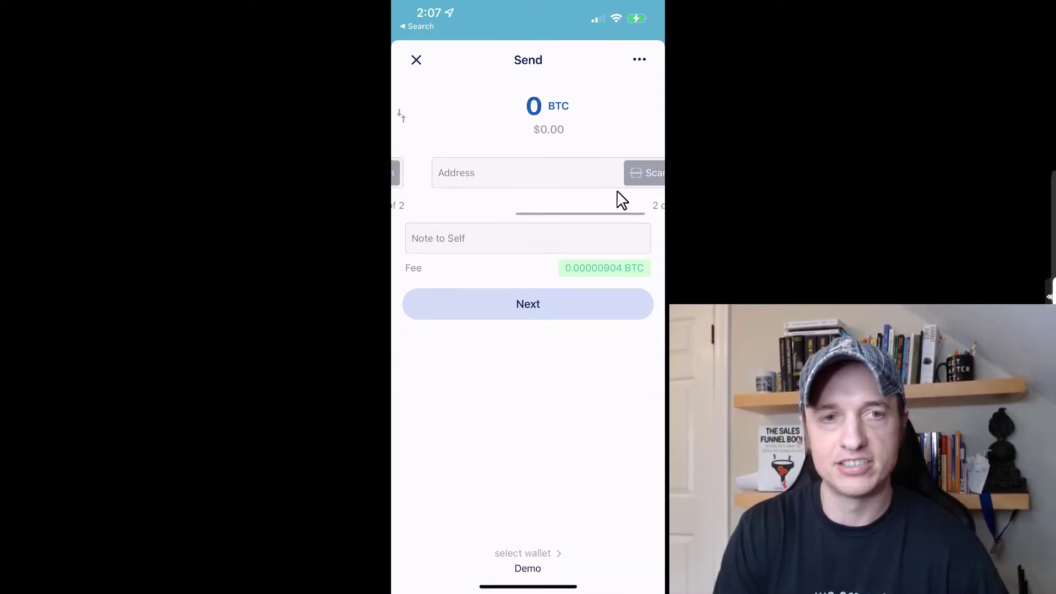
scroll(621, 199, right, 5)
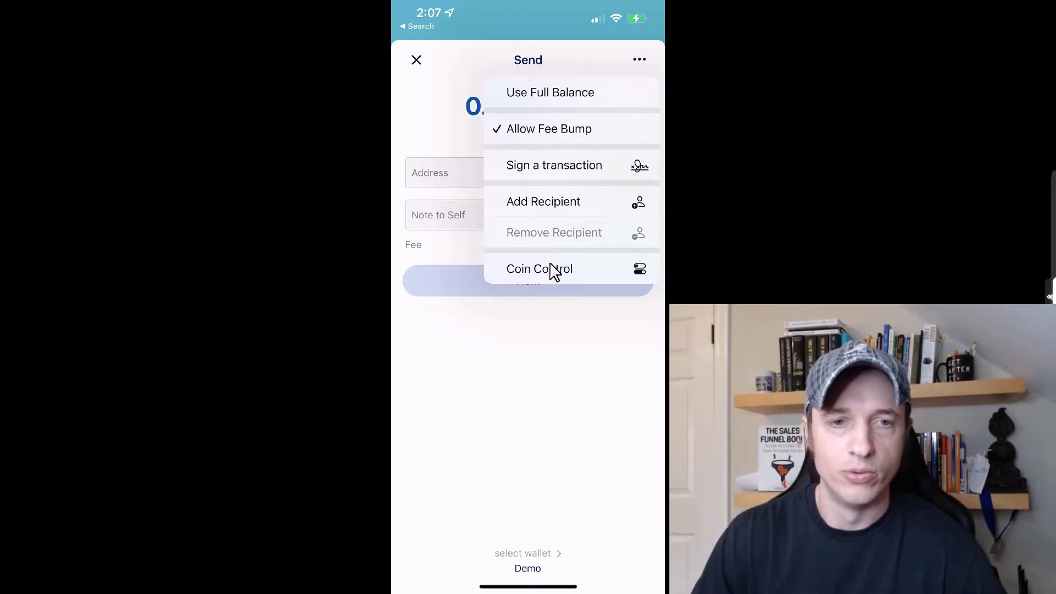
click(553, 269)
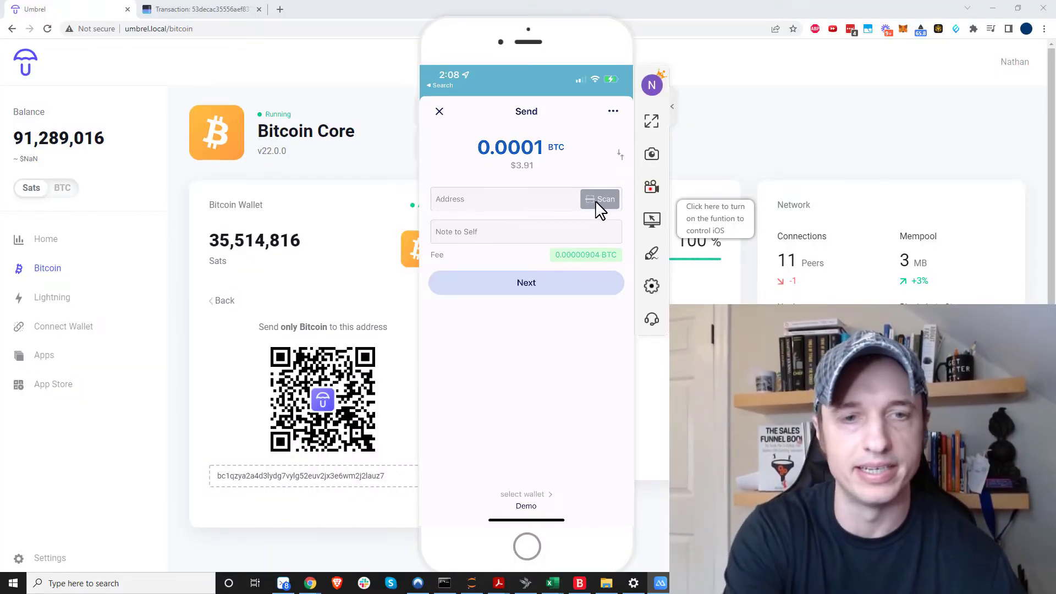
Scan the Umbrel deposit QR code as the recipient address and continue to confirmation with the note "Return if dubs"
click(595, 200)
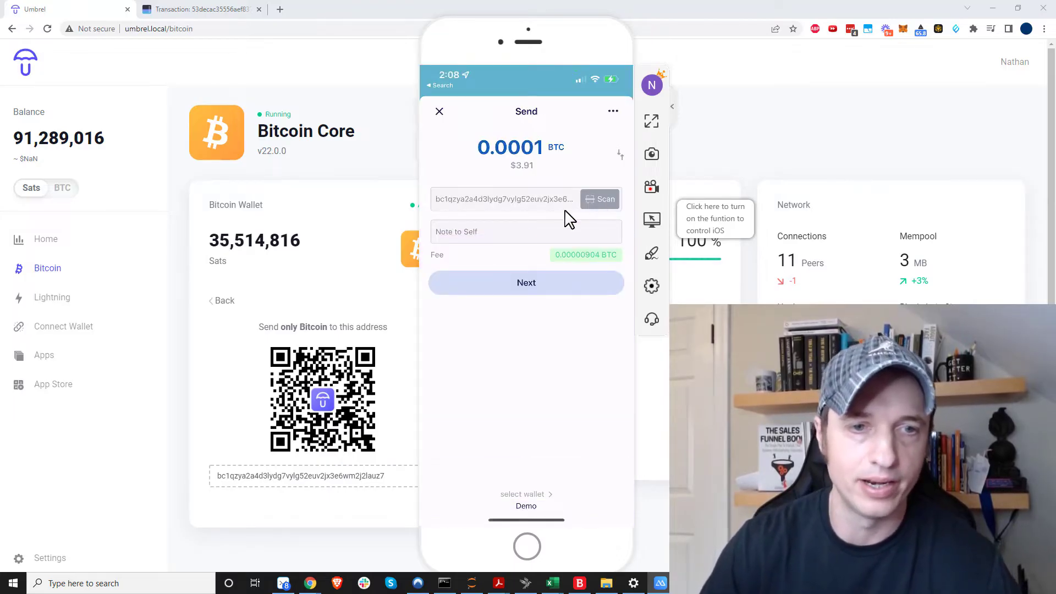
click(515, 231)
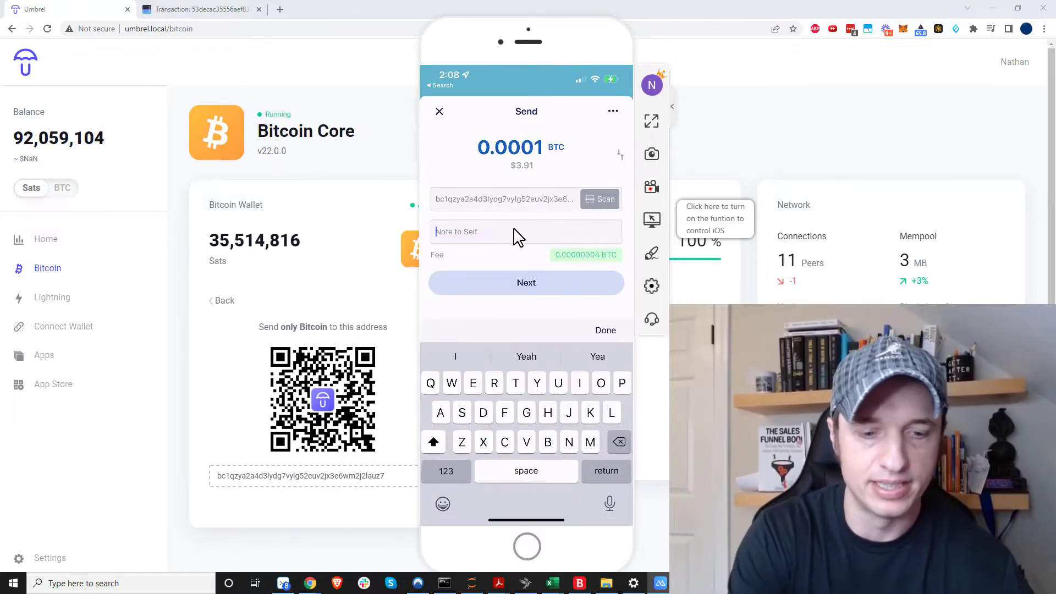
text(Return)
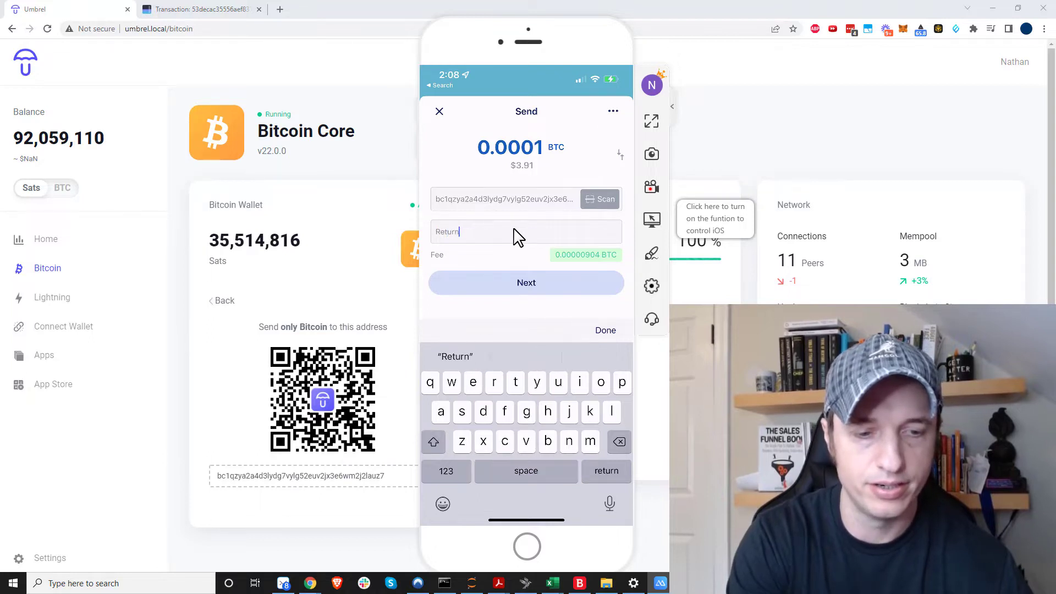
text( if dubs)
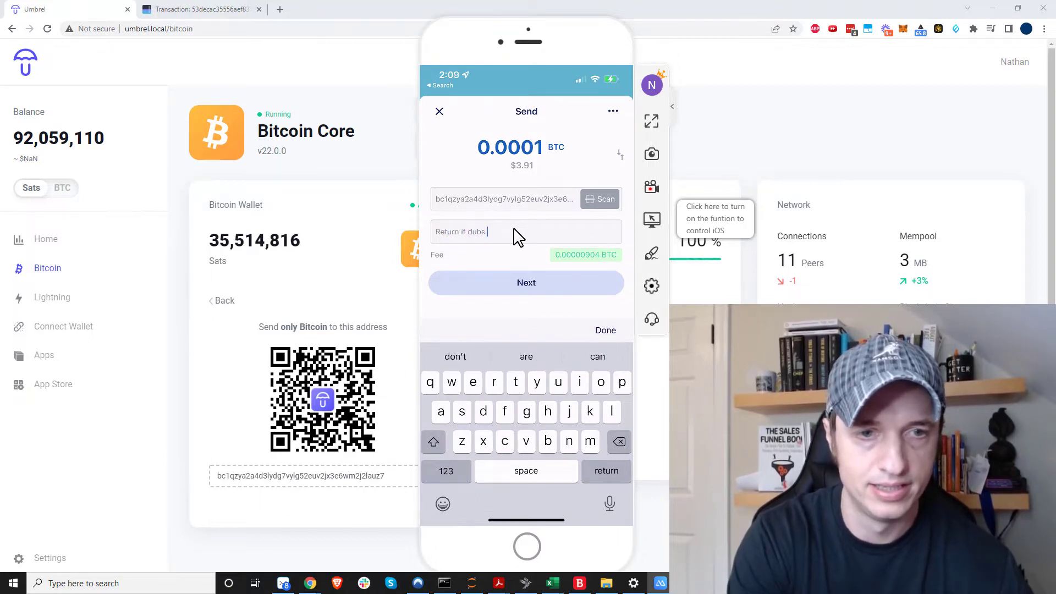
click(533, 292)
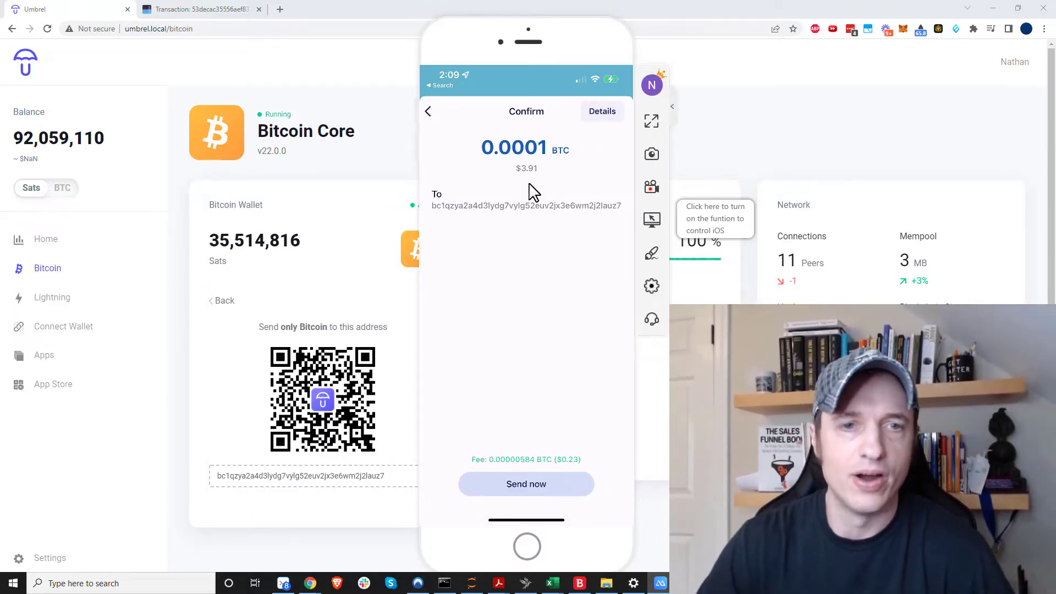
Enlarge the mirrored phone, review the transaction details, and send the 0.0001 BTC payment
click(652, 121)
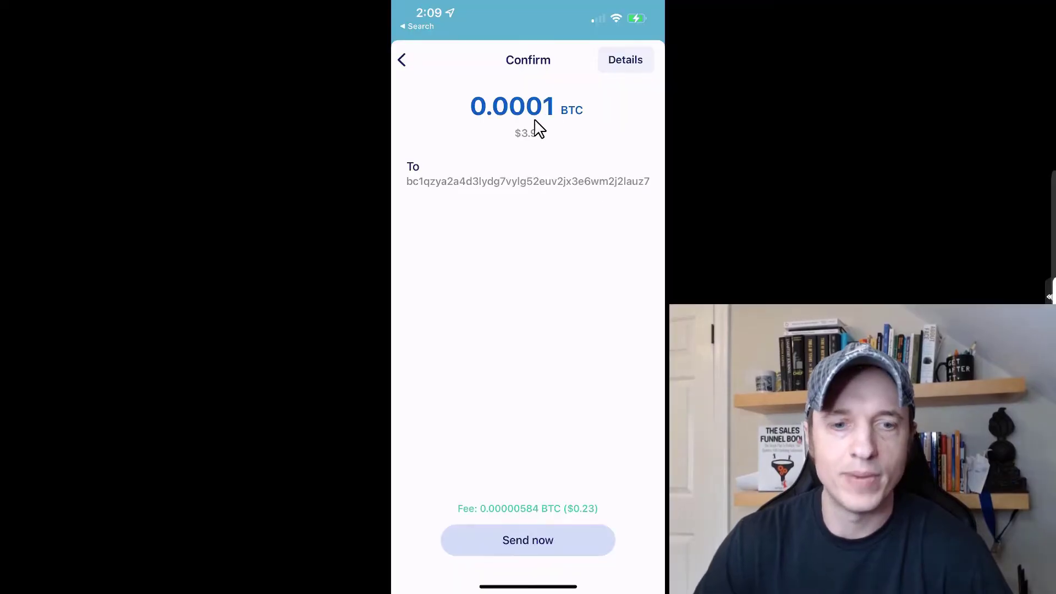
click(639, 65)
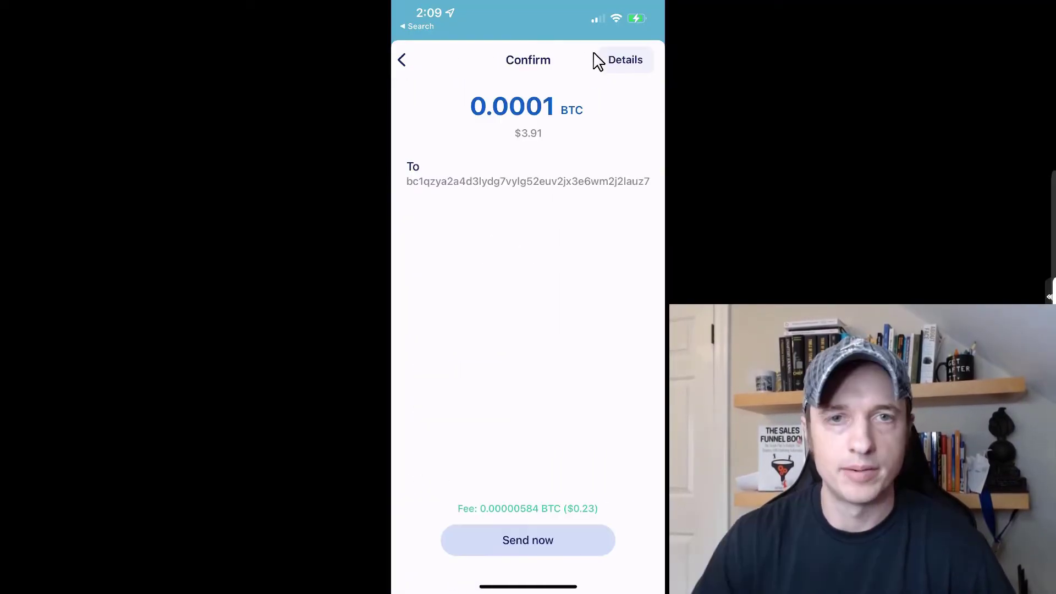
click(627, 61)
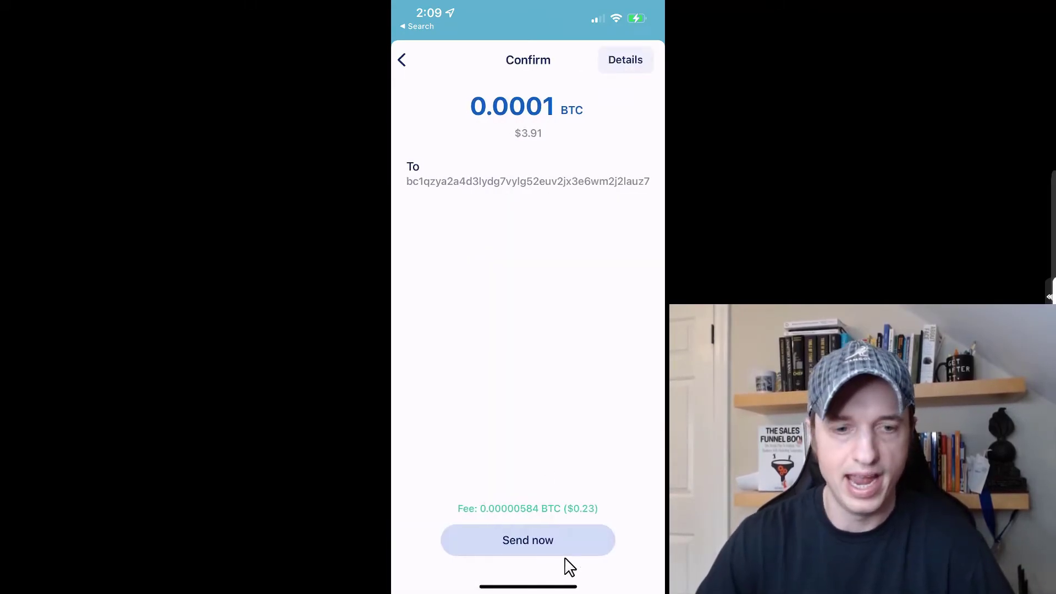
click(520, 546)
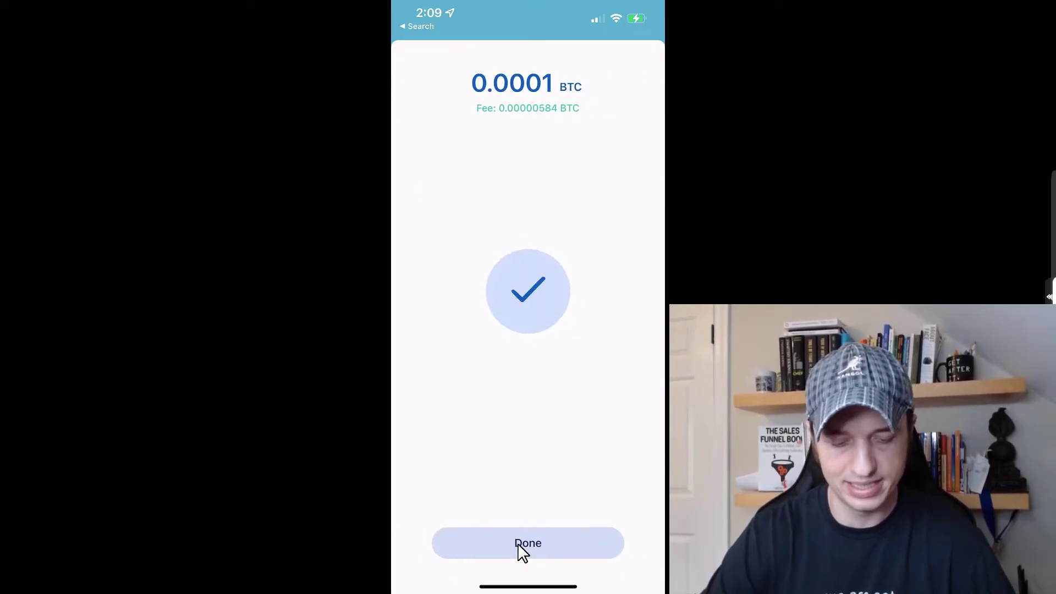
click(519, 548)
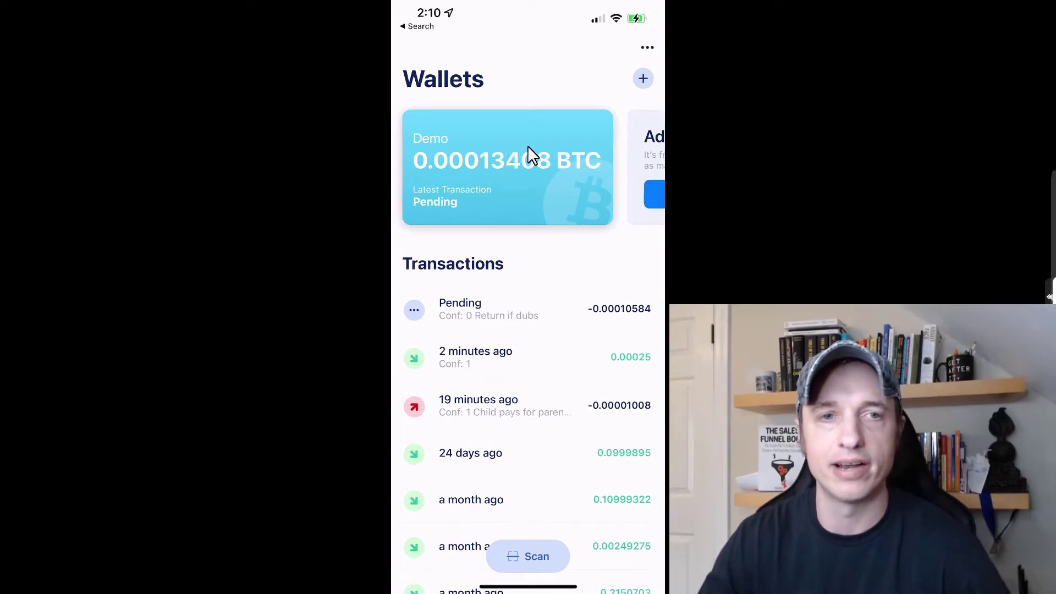
Create a new Lightning wallet, acknowledge that its backup is saved, and open the wallet
click(643, 80)
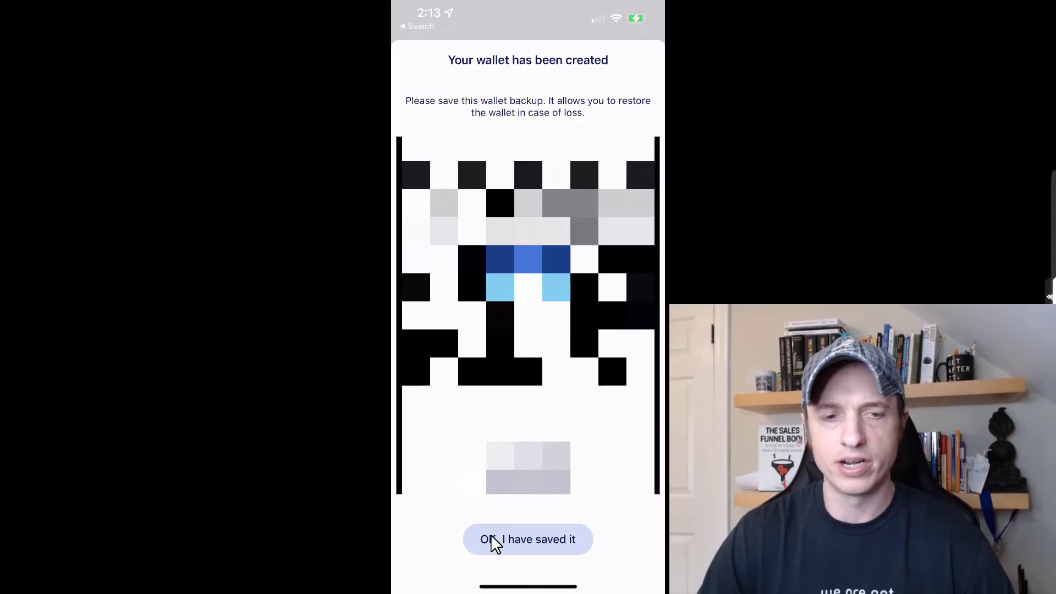
click(556, 541)
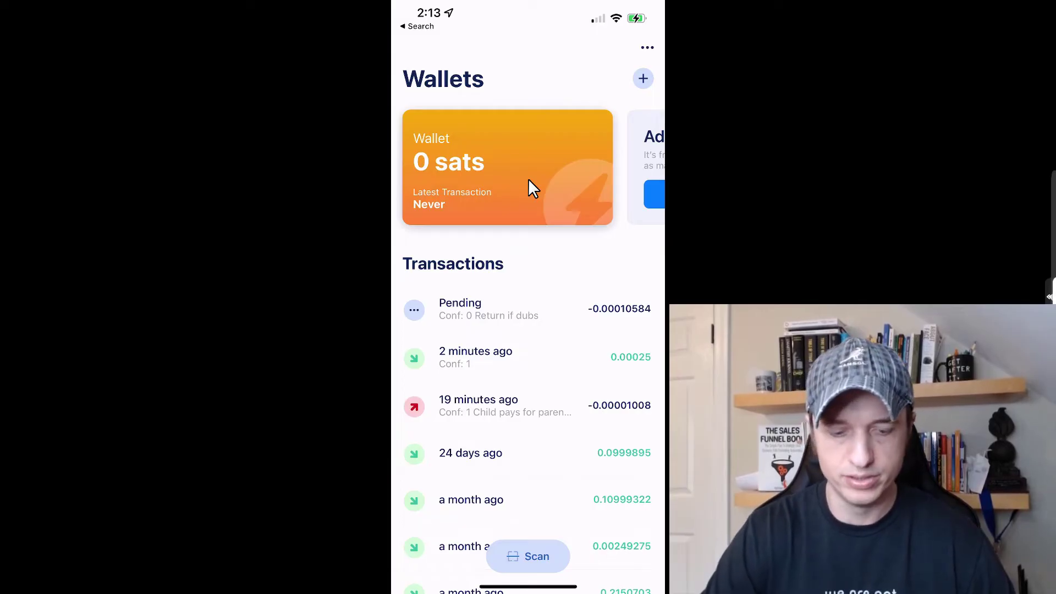
click(528, 181)
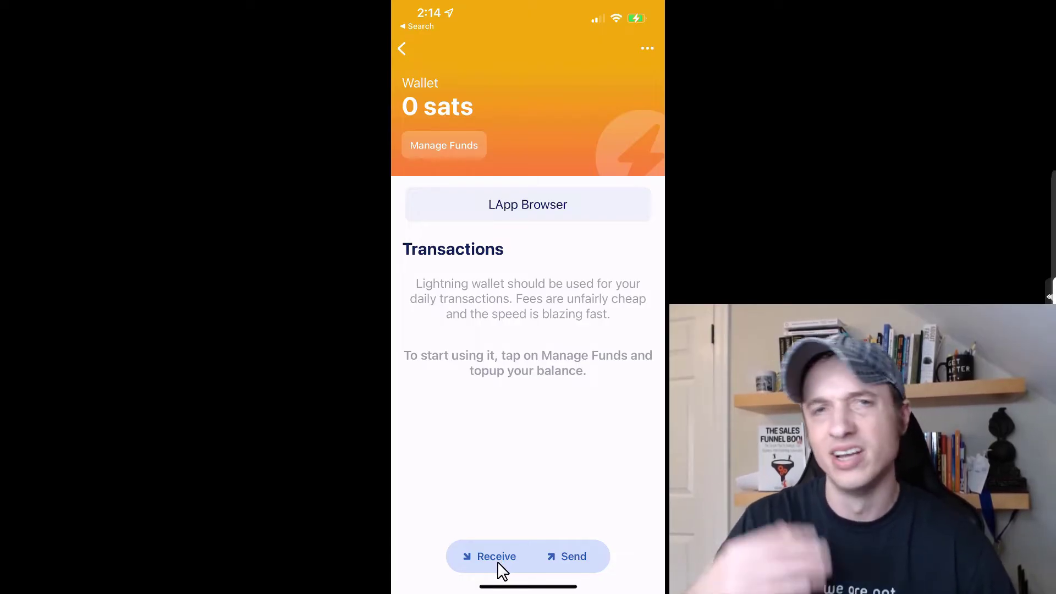
Start refilling the Lightning wallet from the Demo wallet and use the Demo wallet's full balance
click(452, 152)
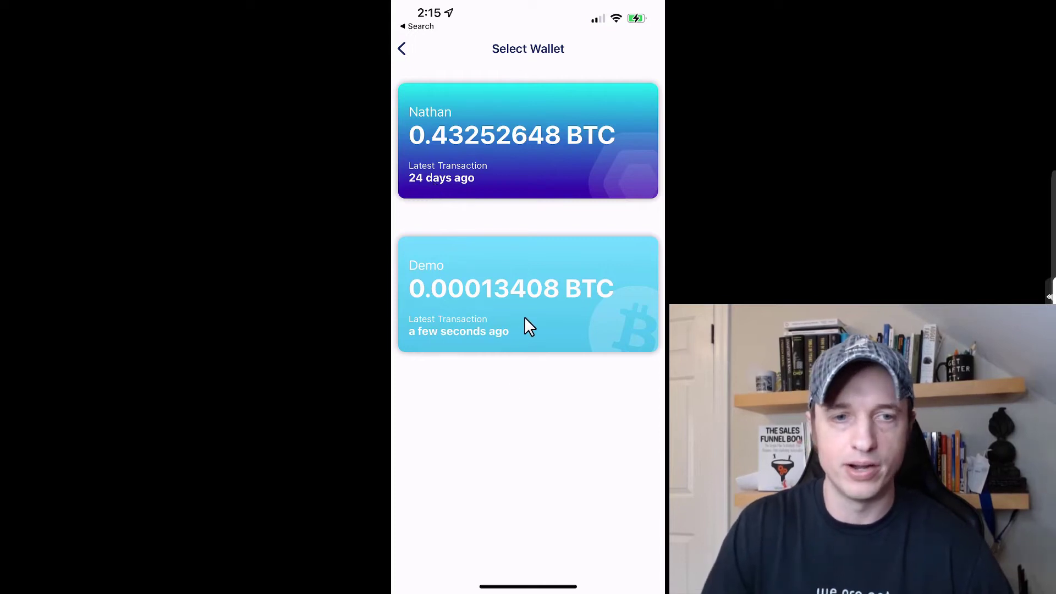
click(527, 302)
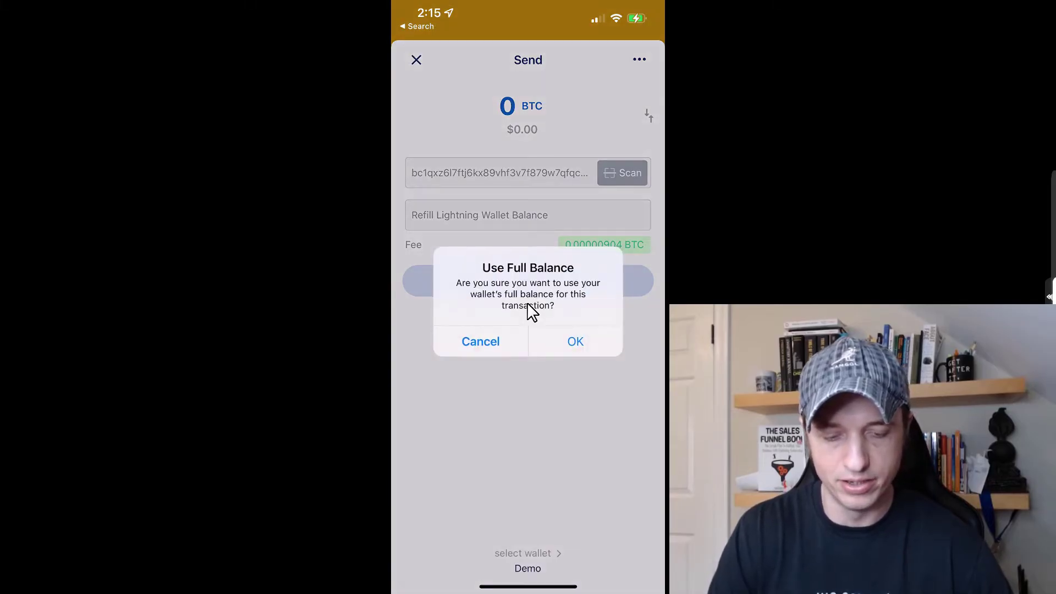
key(Return)
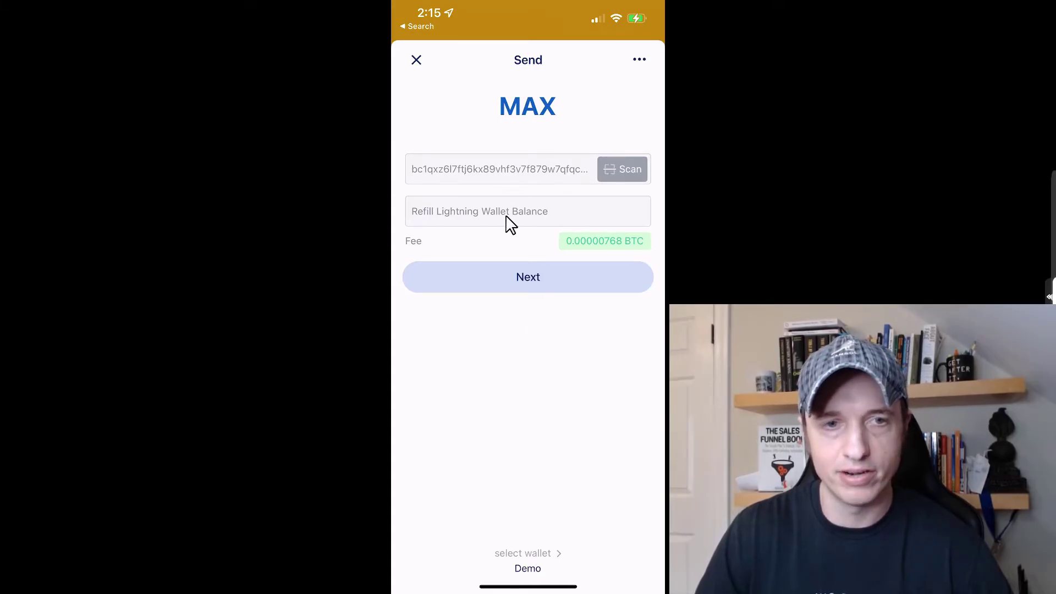
Check the fee options for the Lightning refill and send the transaction
click(597, 250)
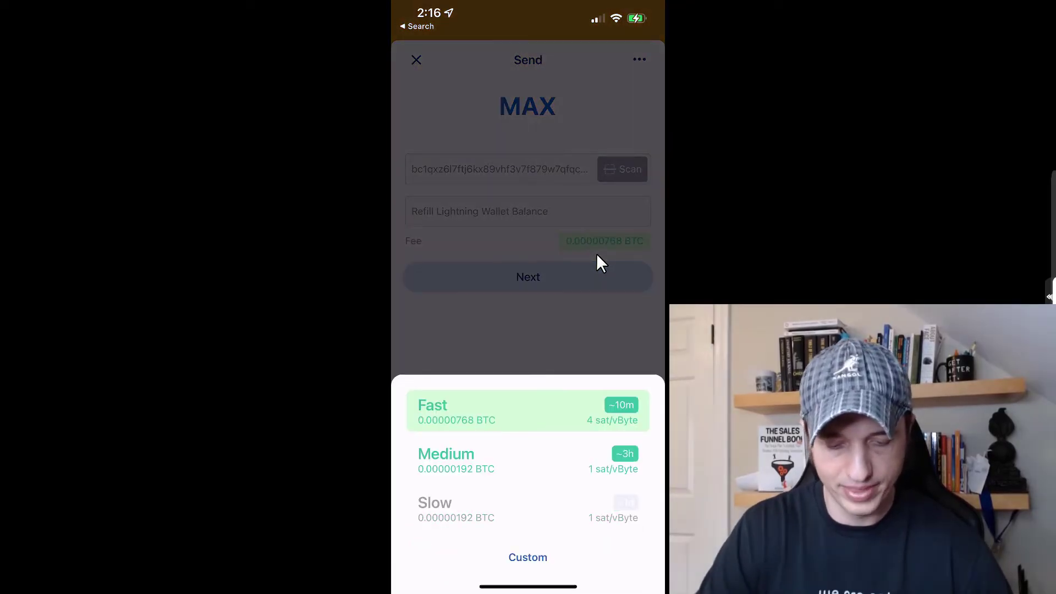
click(597, 255)
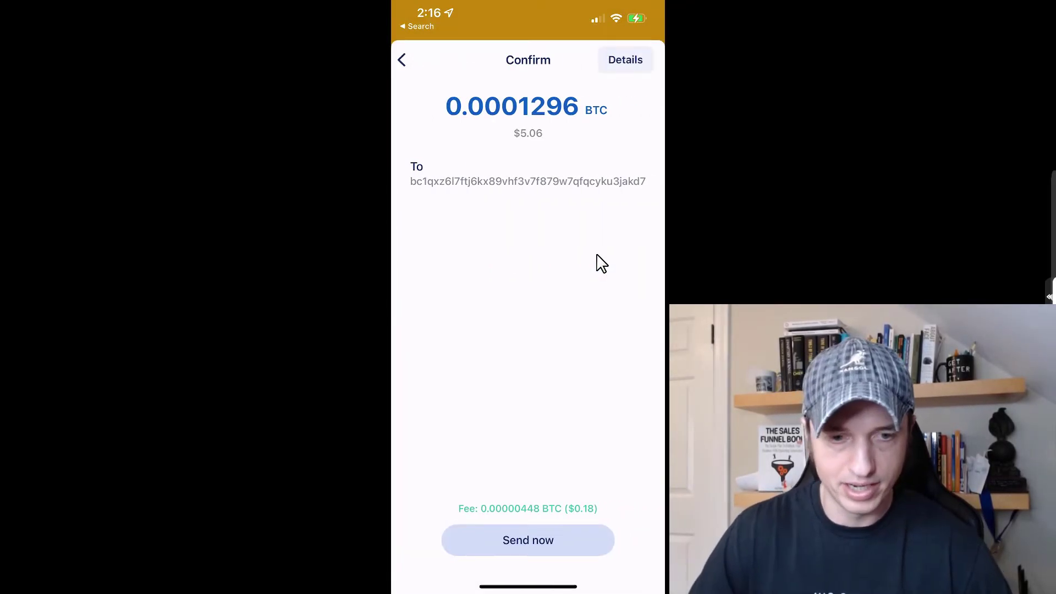
click(507, 537)
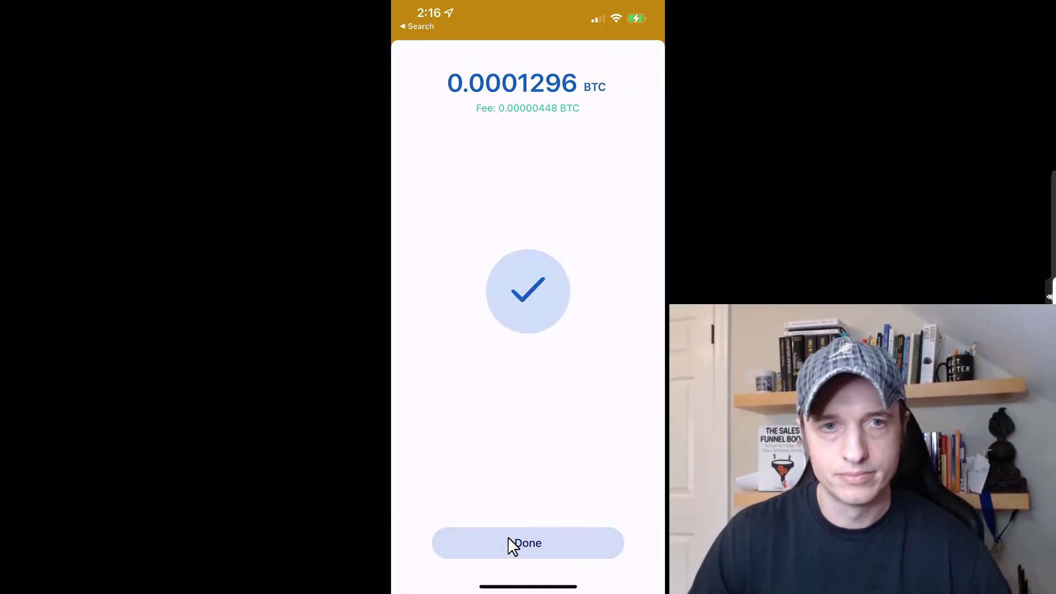
click(517, 543)
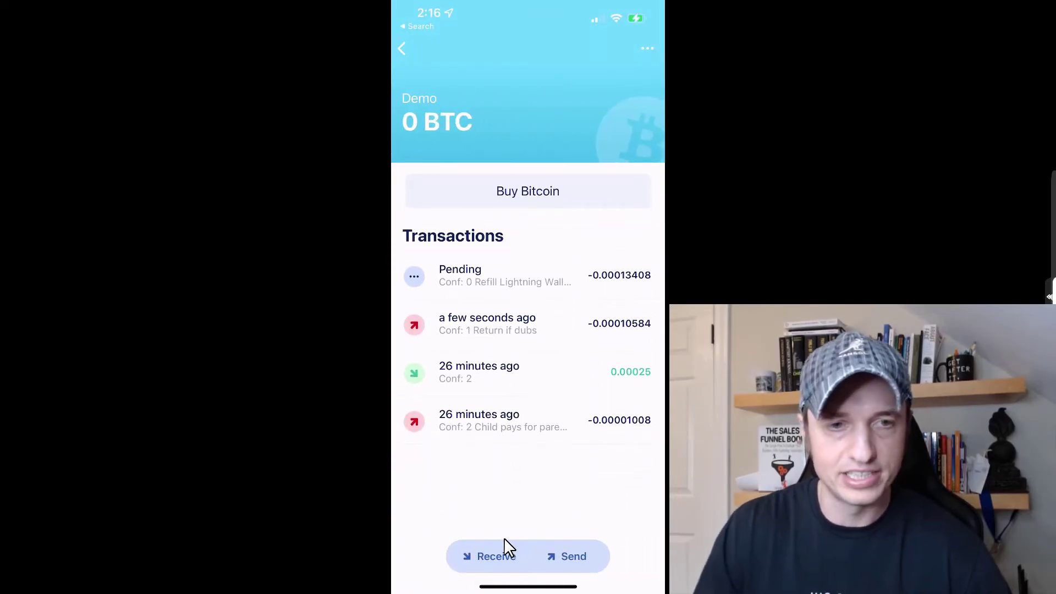
Examine the pending Lightning refill's transaction details and view it in the block explorer
click(466, 285)
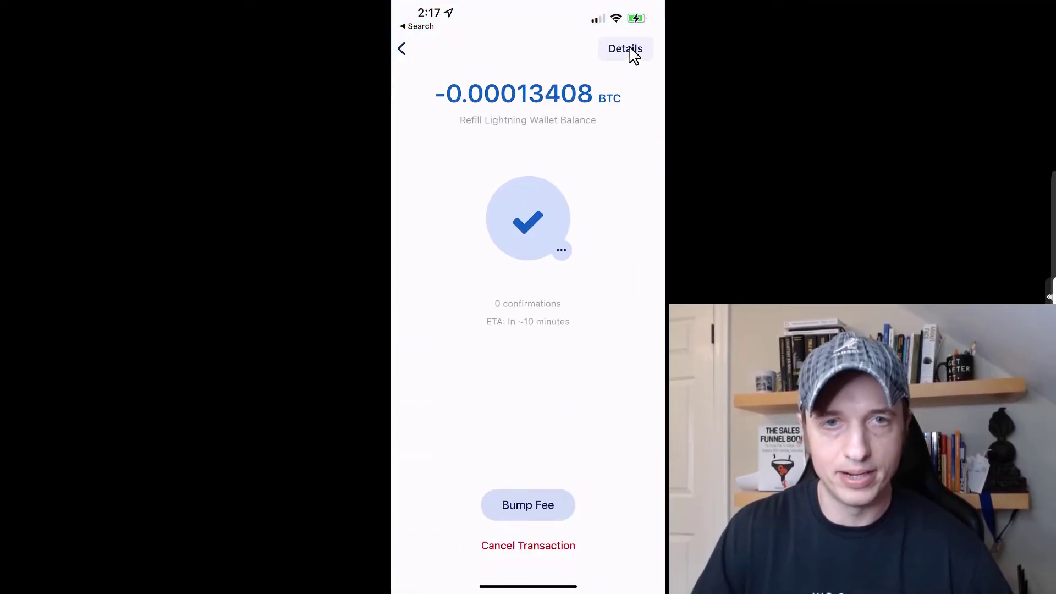
click(631, 49)
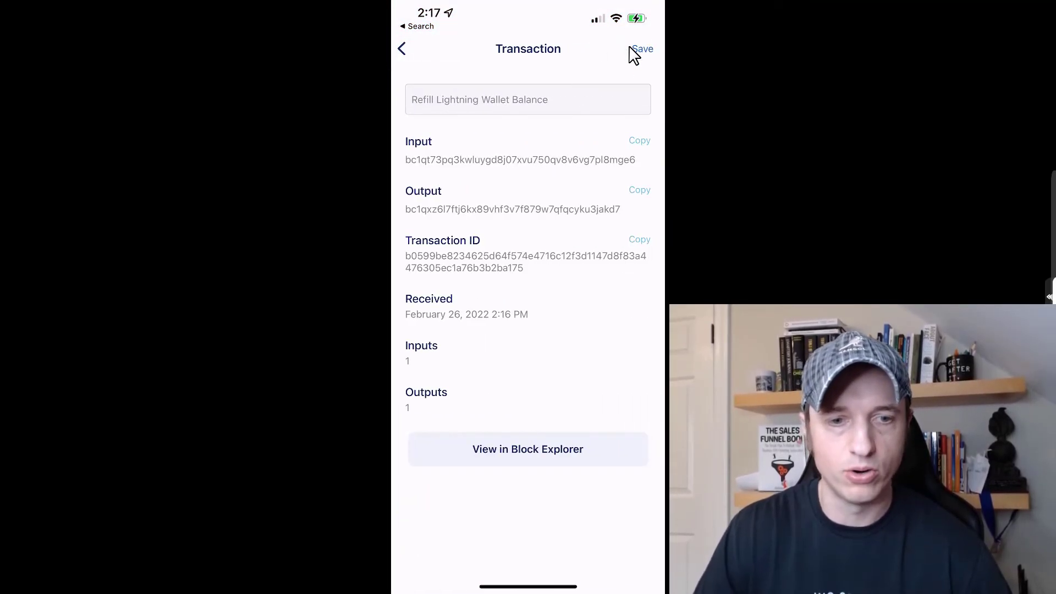
click(529, 458)
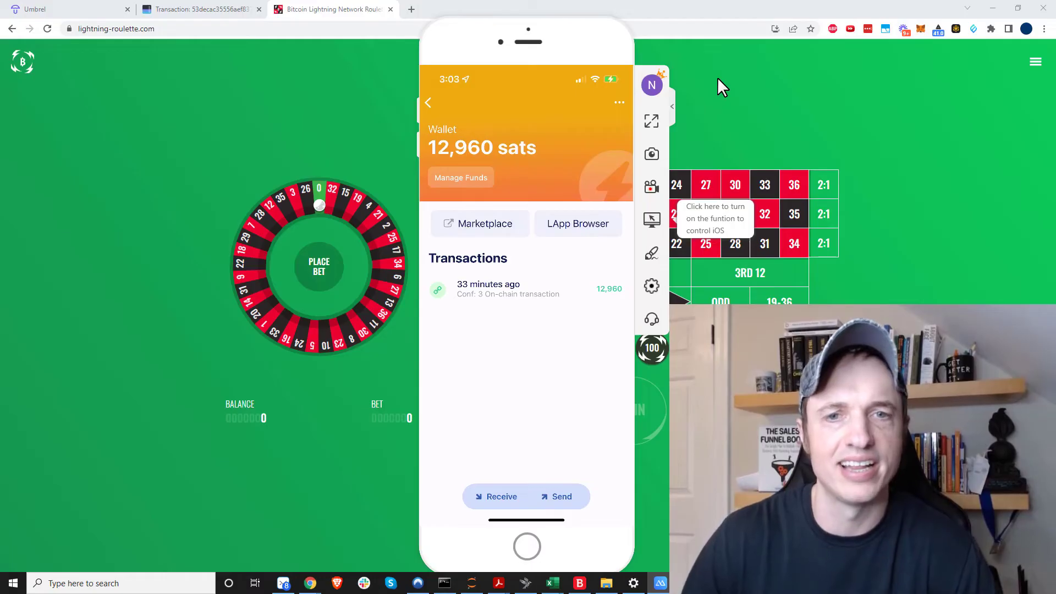
Switch to the Lightning Roulette site and generate a Lightning deposit invoice for 10000 sats
click(739, 11)
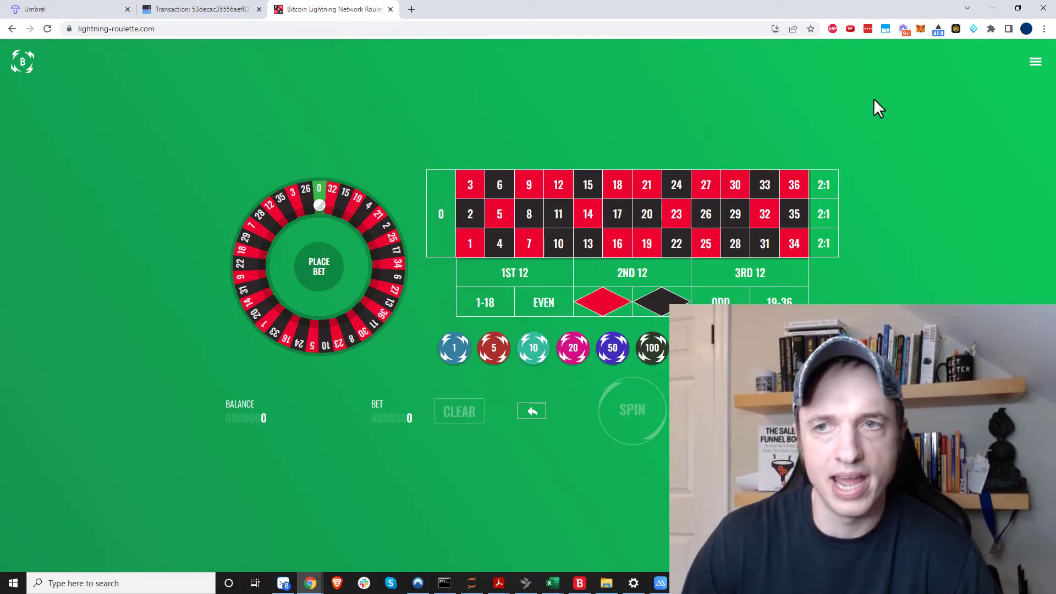
click(1036, 65)
click(984, 95)
text(10000)
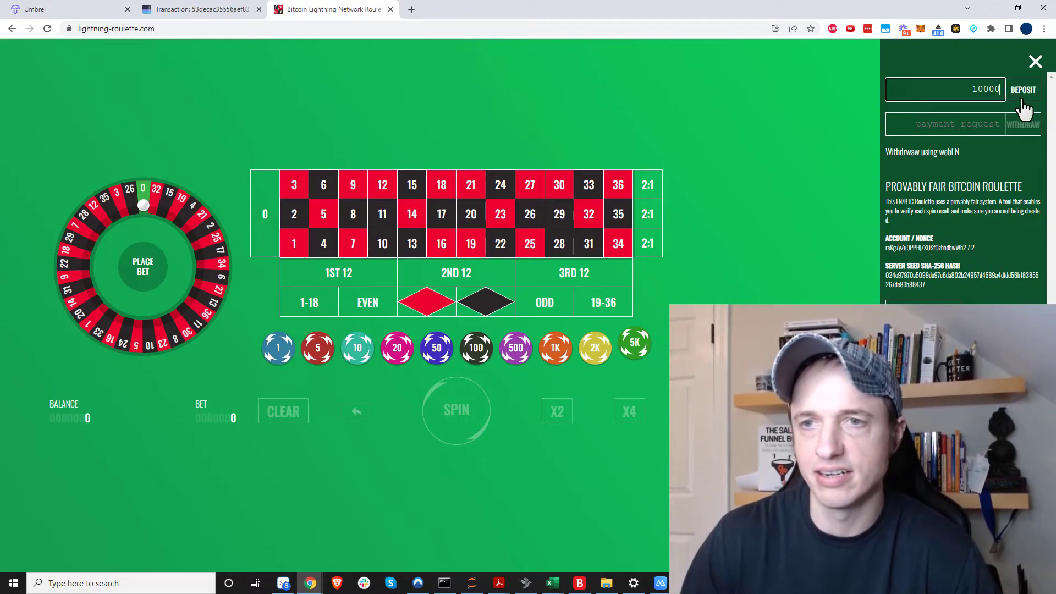
click(1025, 99)
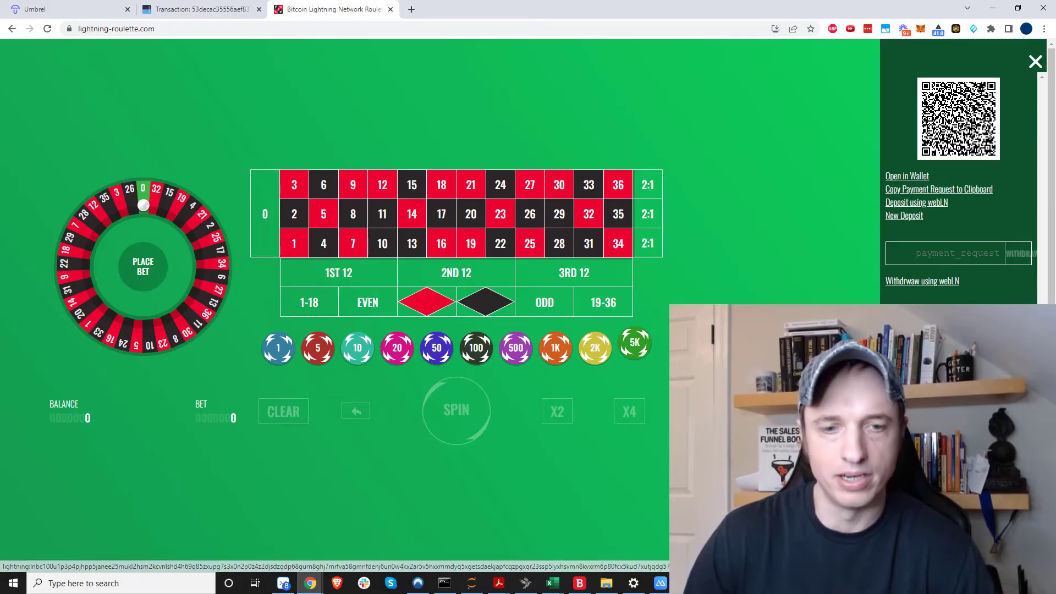
Switch back to the mirrored BlueWallet, scan the roulette deposit invoice and pay 10000 sats from the Lightning wallet
click(660, 584)
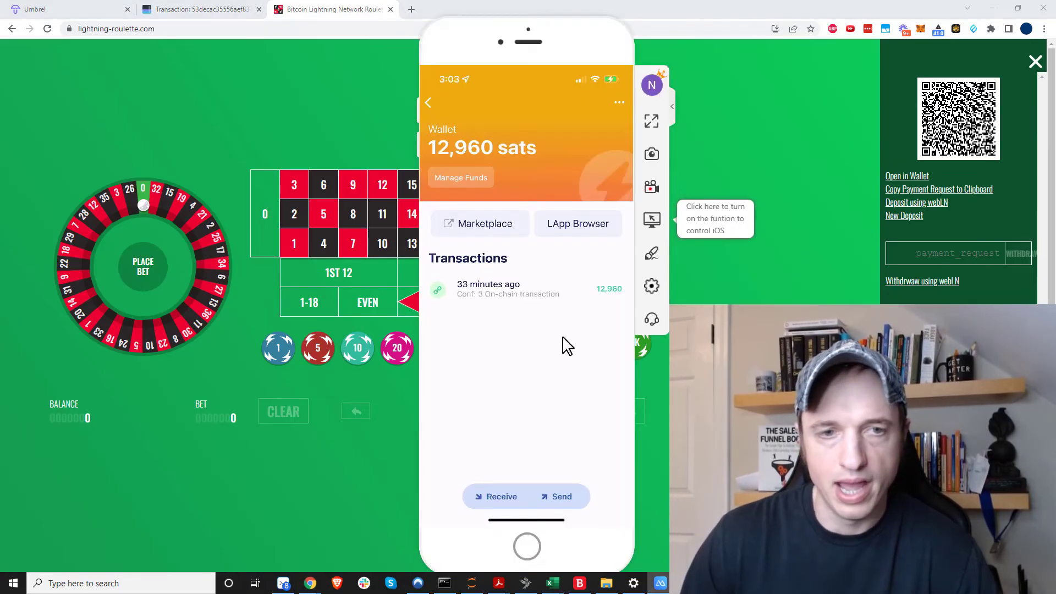
click(563, 498)
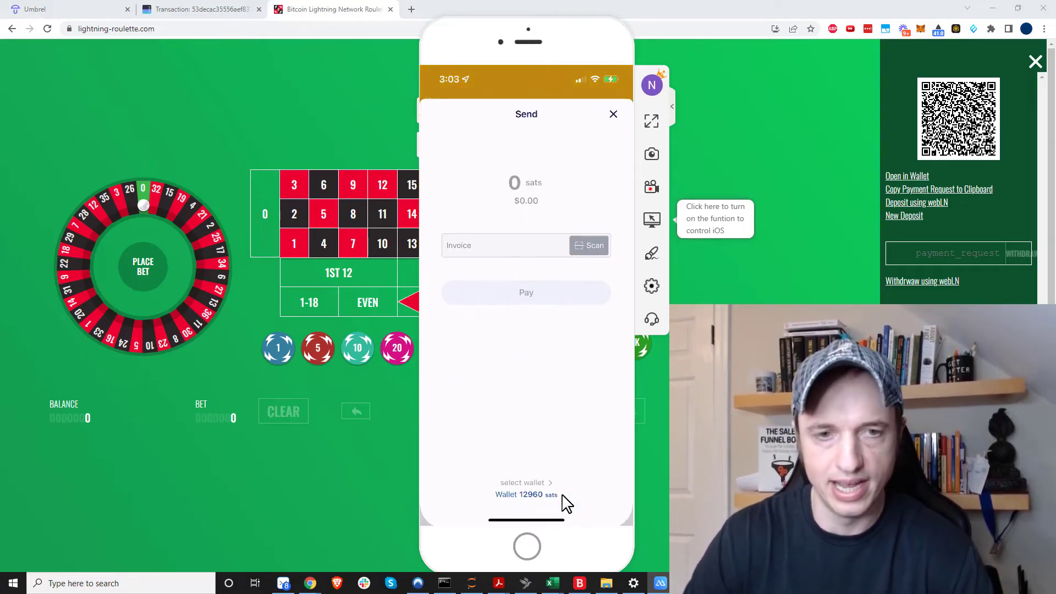
click(592, 244)
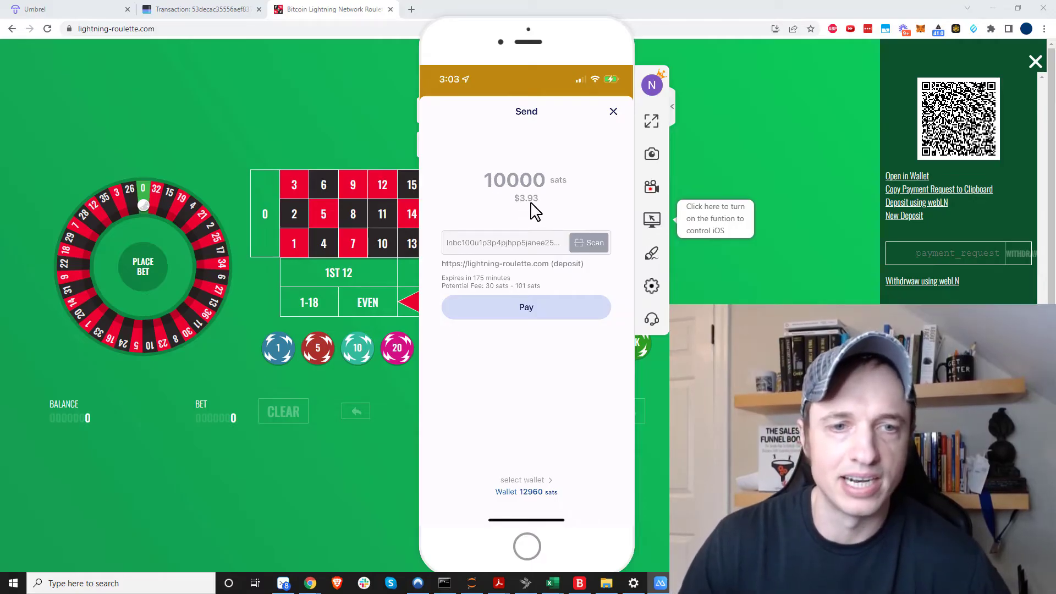
click(538, 316)
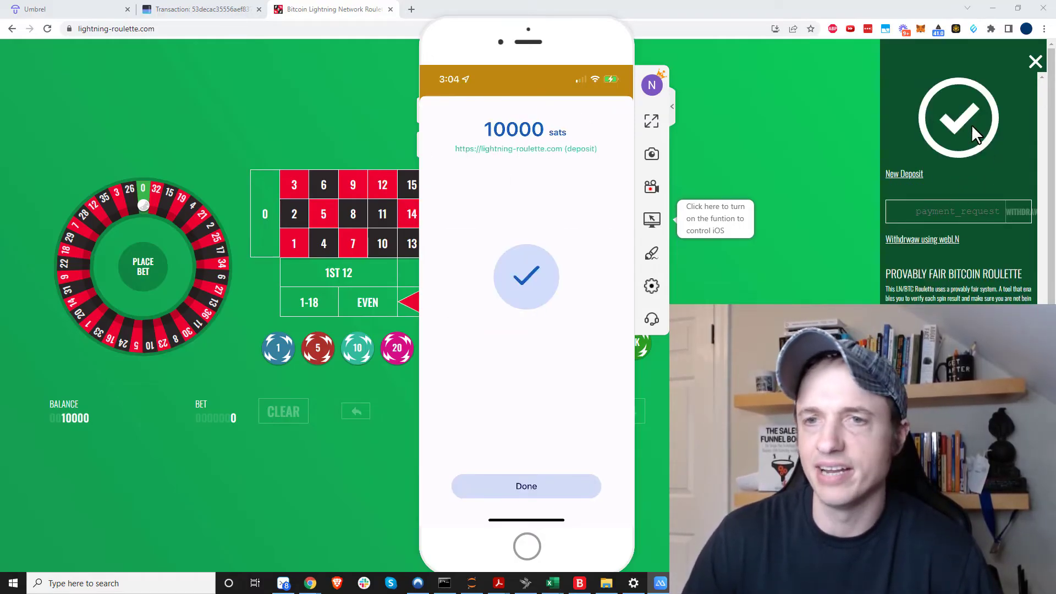
On the Lightning Roulette site, bet 10000 on black and spin the wheel
click(813, 276)
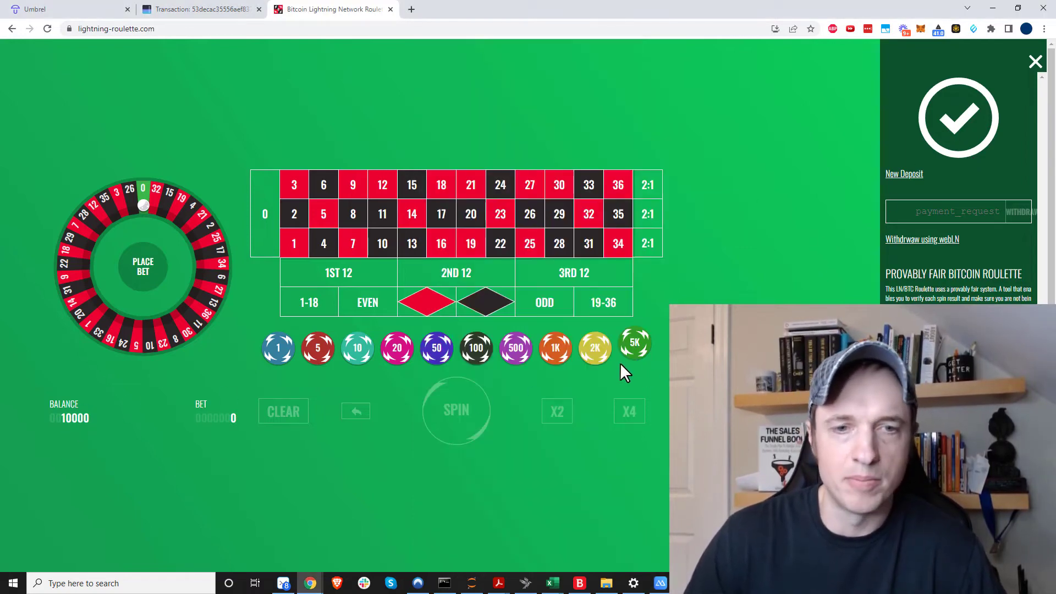
click(494, 312)
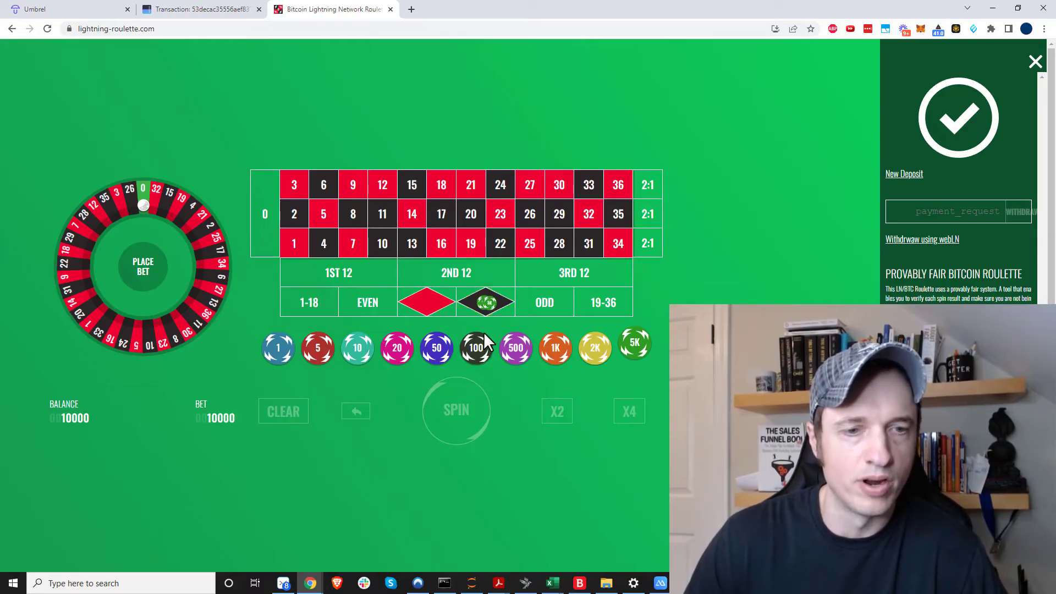
click(464, 417)
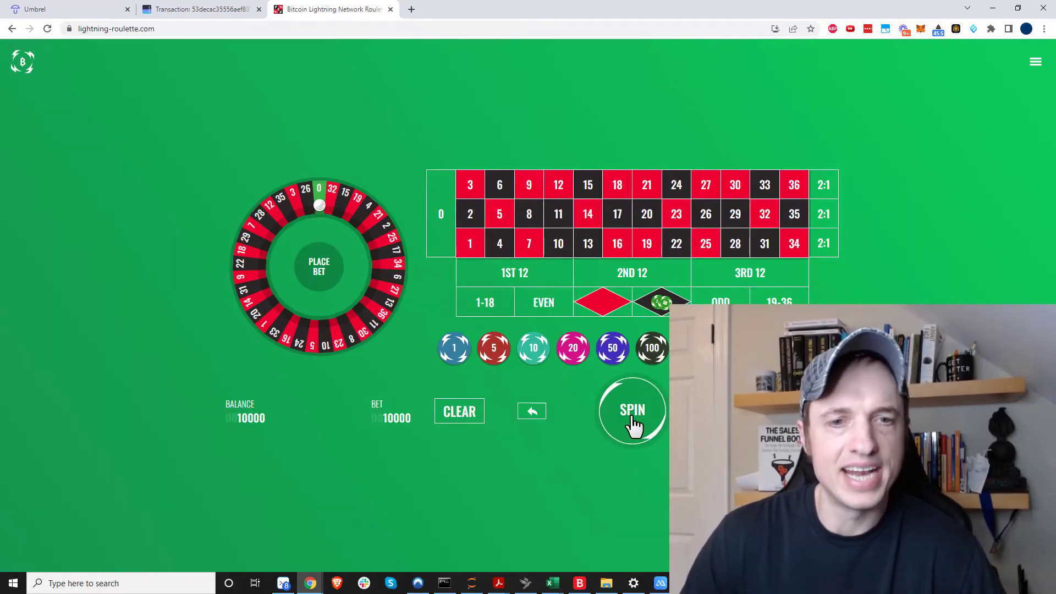
click(633, 418)
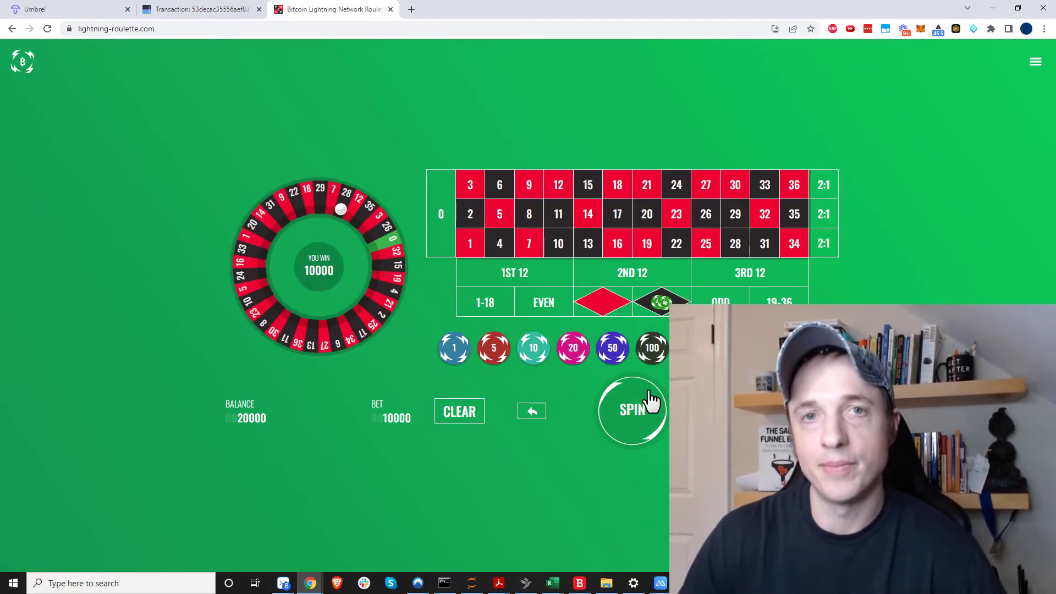
In BlueWallet, create a Lightning invoice to receive 20000 sats and copy its payment request
click(661, 584)
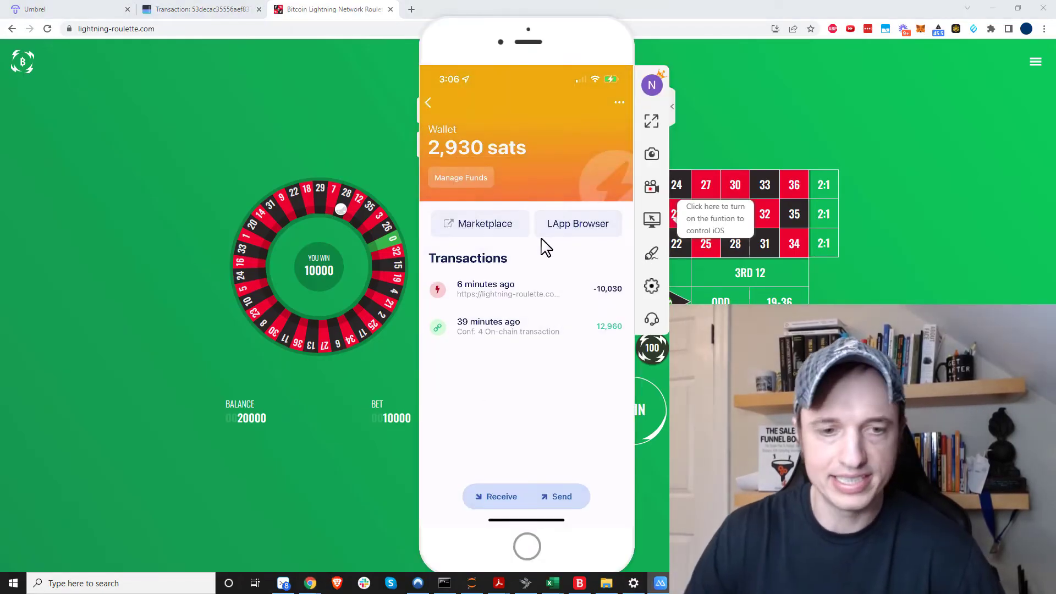
click(503, 499)
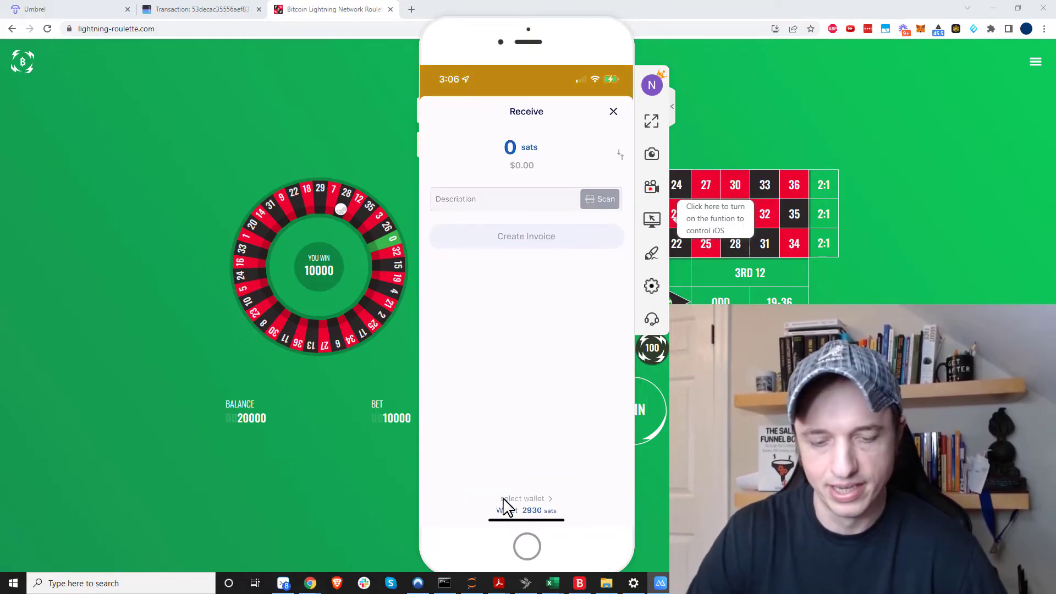
click(510, 151)
text(2)
text(00000)
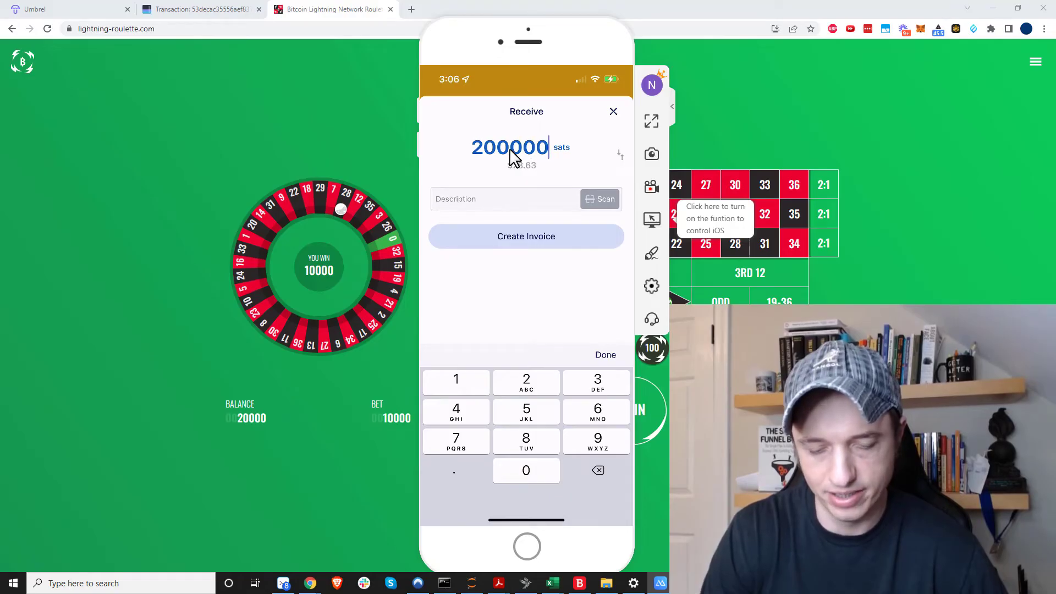
key(BackSpace)
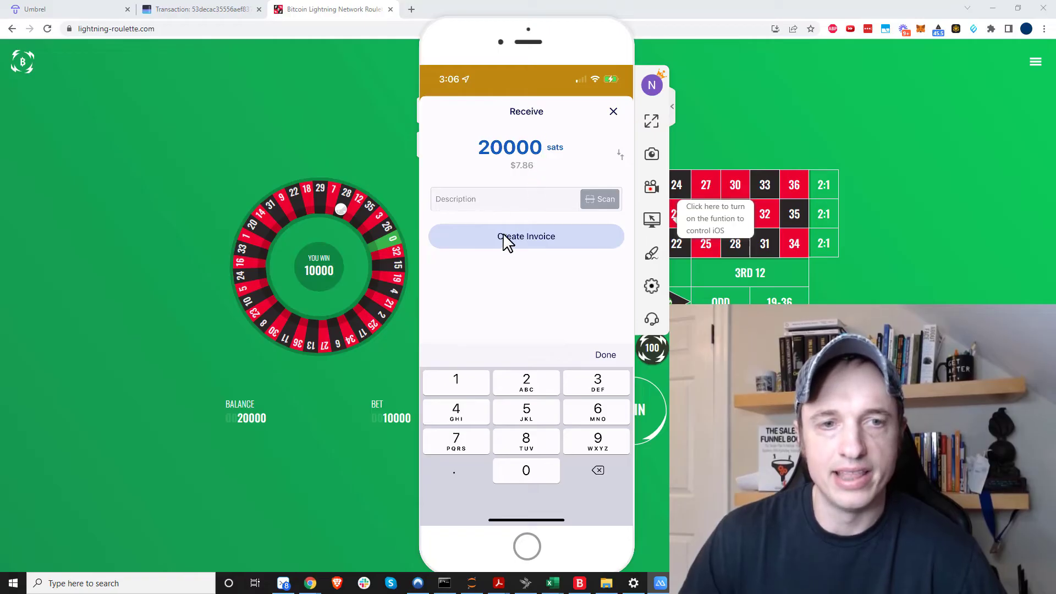
click(544, 247)
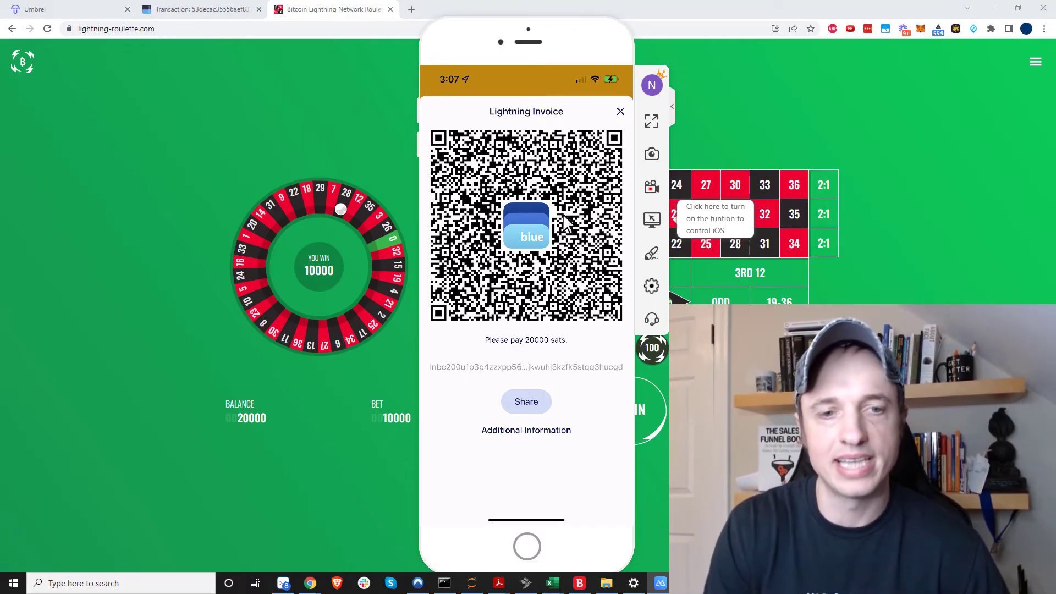
click(583, 368)
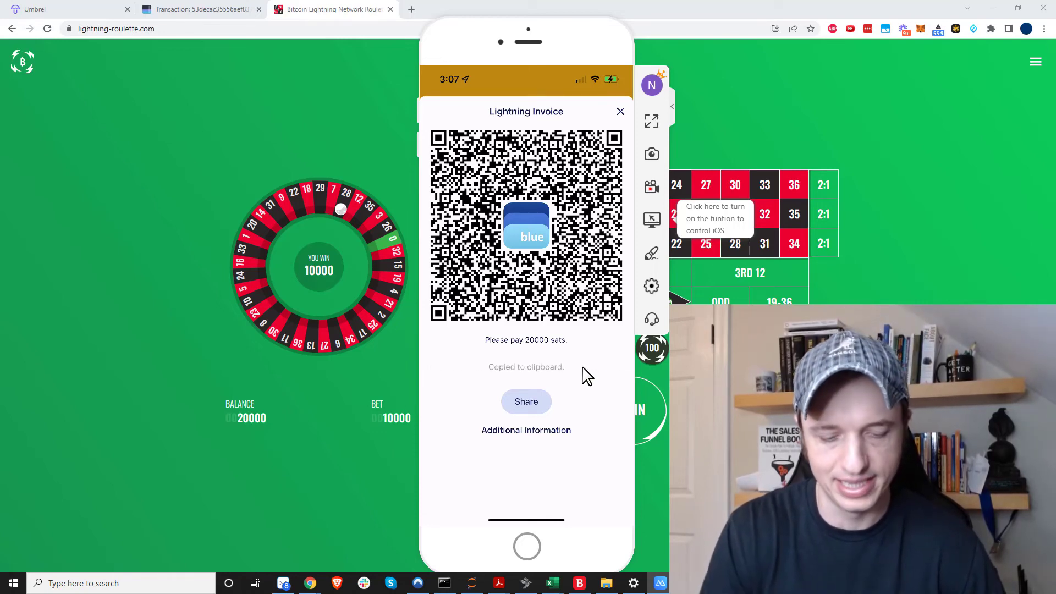
Try to withdraw the roulette balance by submitting the copied 20000 sats payment request on the site
click(897, 60)
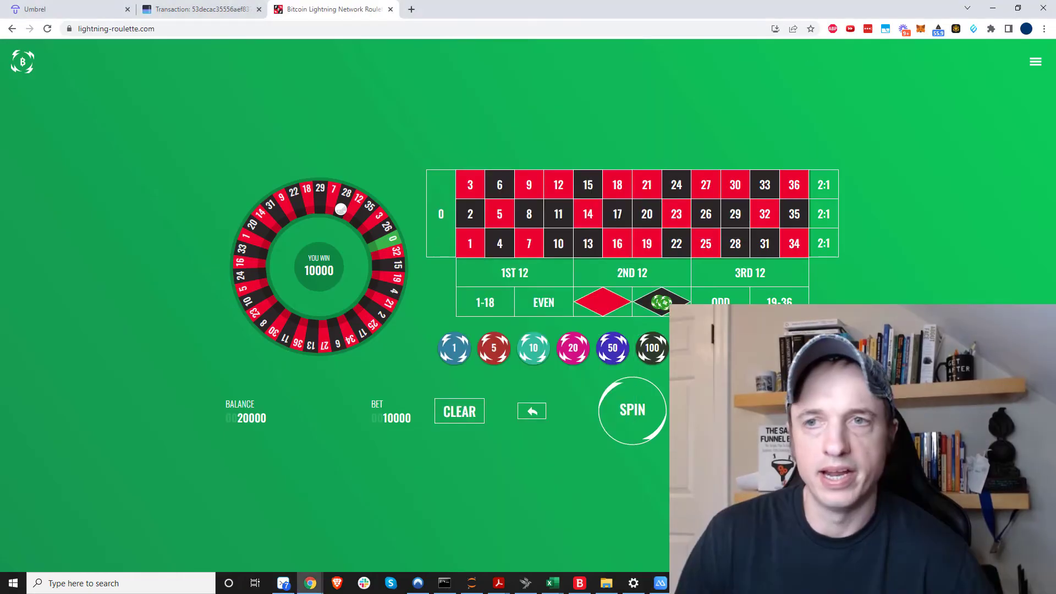
click(1035, 63)
click(965, 124)
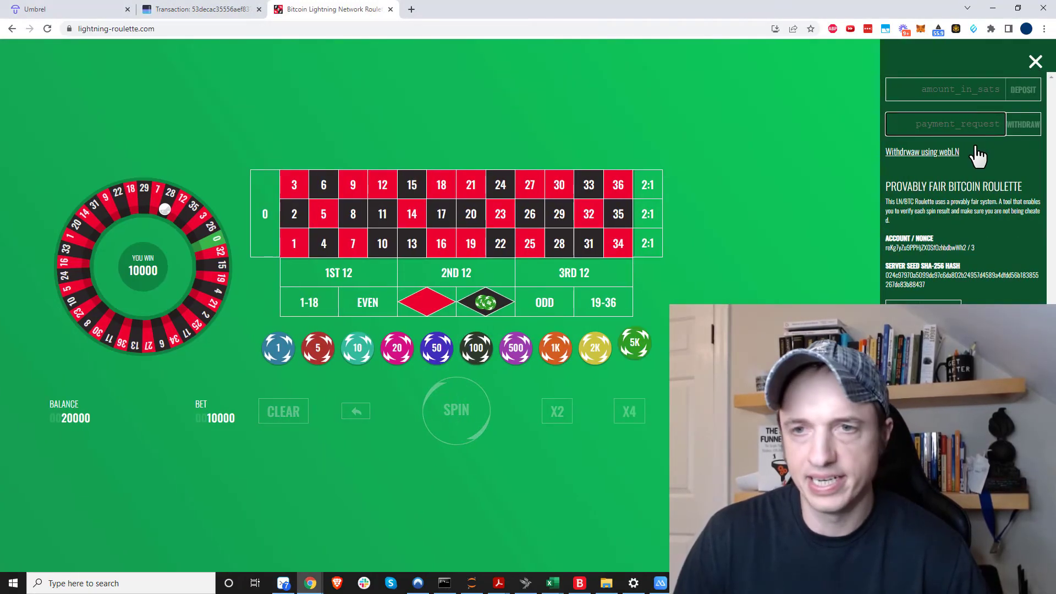
key(ctrl+v)
click(1024, 129)
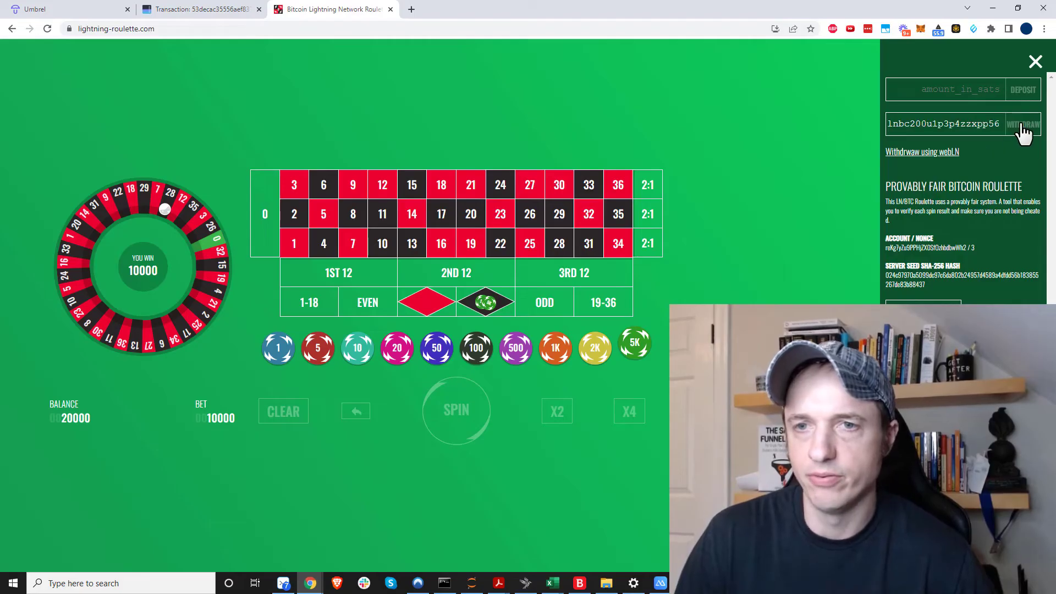
drag(945, 144, 913, 120)
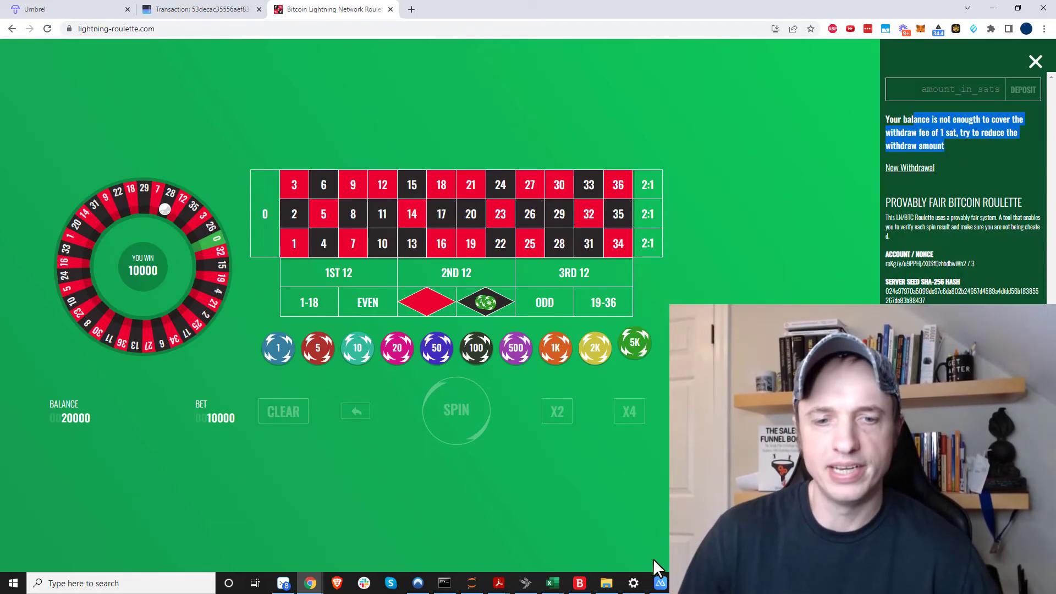
Return to BlueWallet and create a new Lightning invoice to receive 19995 sats
click(660, 583)
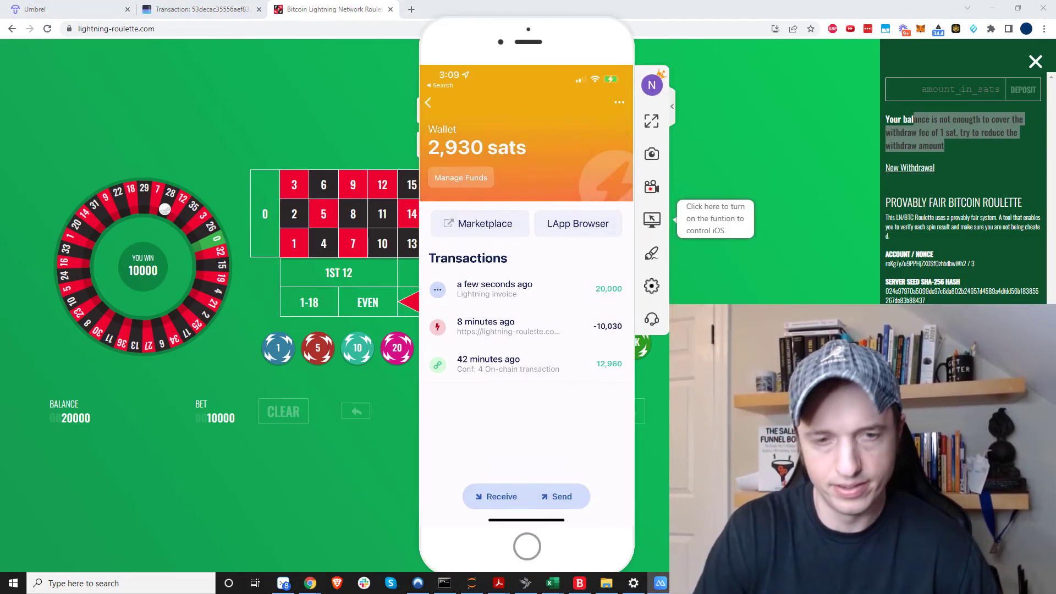
click(501, 497)
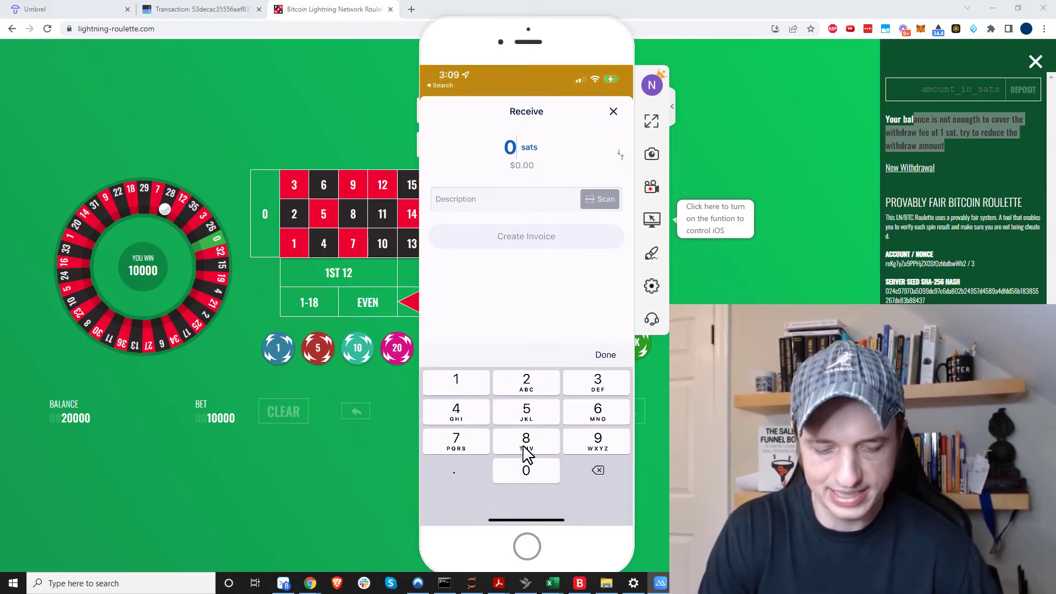
text(19995)
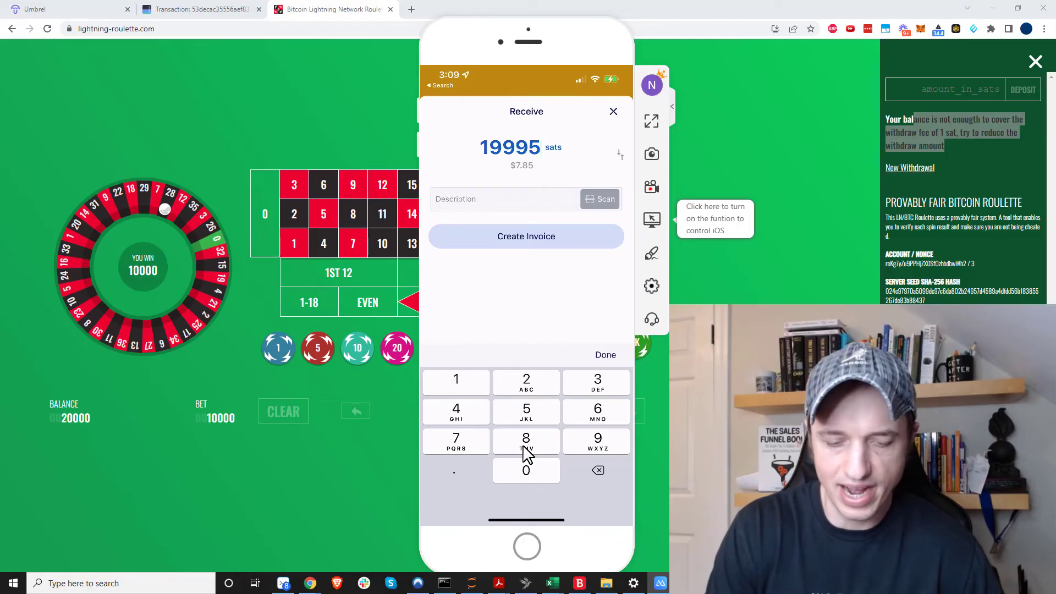
key(Return)
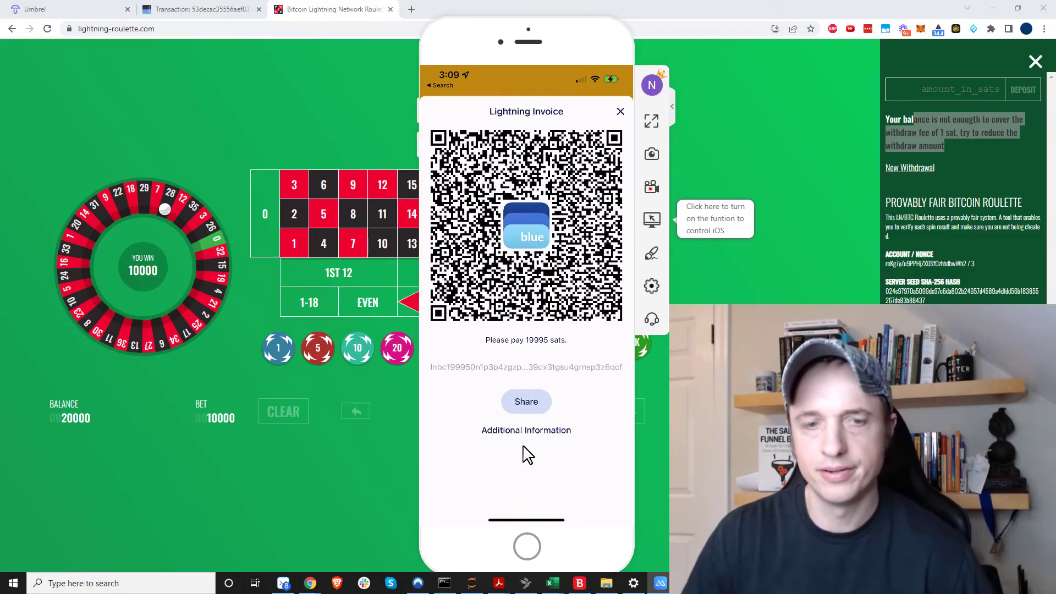
Start a new withdrawal on the roulette site and submit the 19995 sats payment request
click(910, 167)
click(945, 124)
key(ctrl+v)
click(1020, 131)
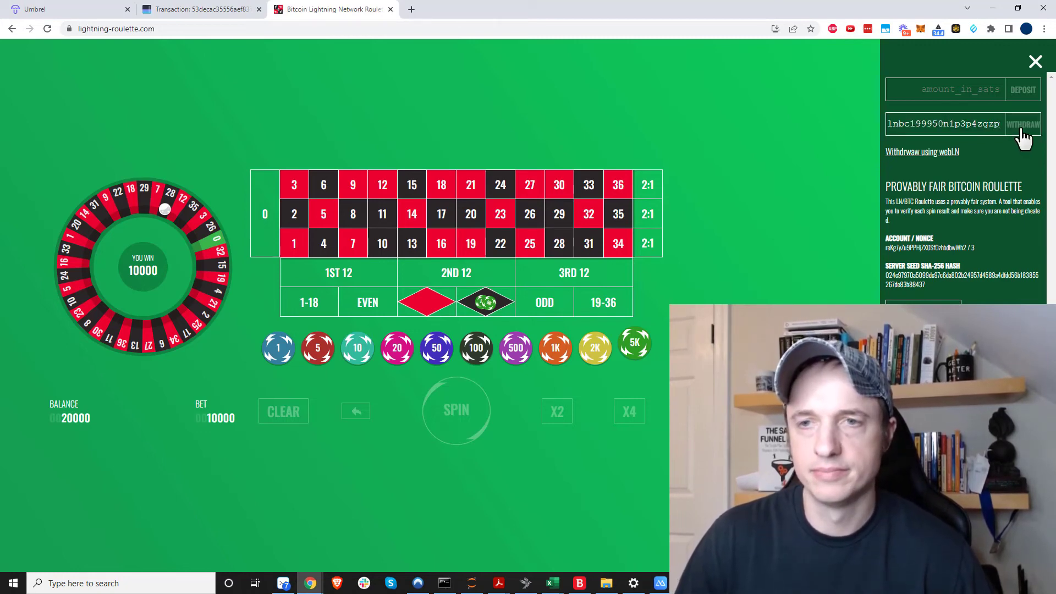
Show BlueWallet full screen, open the exchange option for the Lightning wallet's funds, and examine the ZigZag exchange page
click(663, 587)
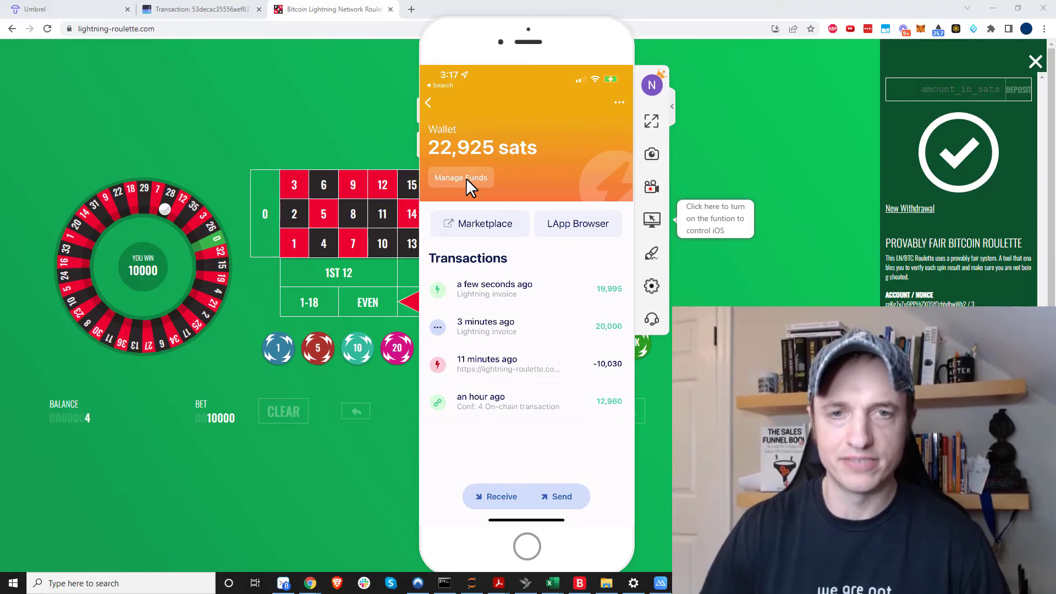
click(652, 120)
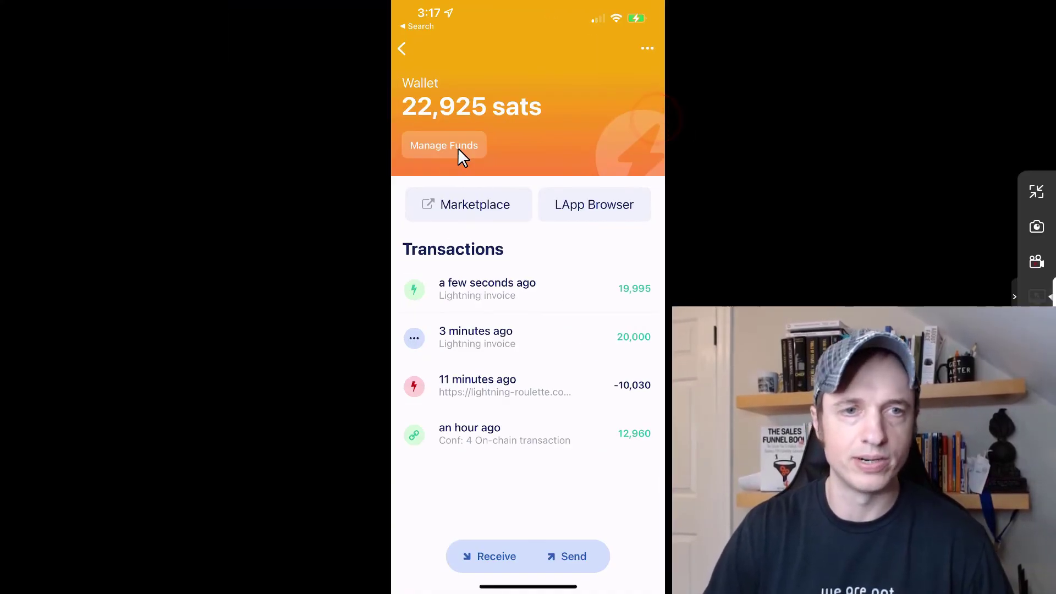
click(458, 147)
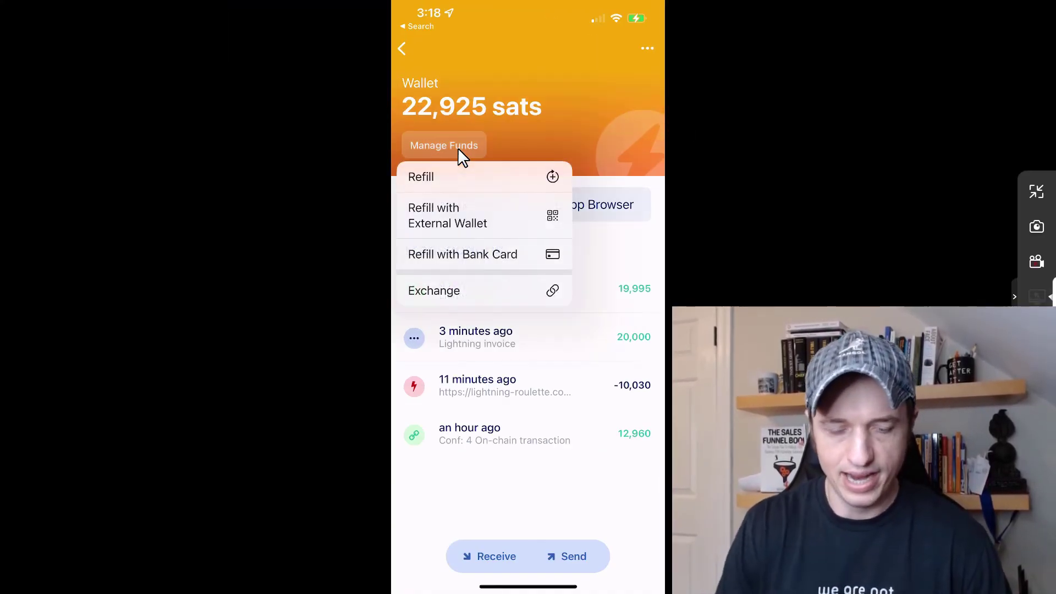
click(454, 302)
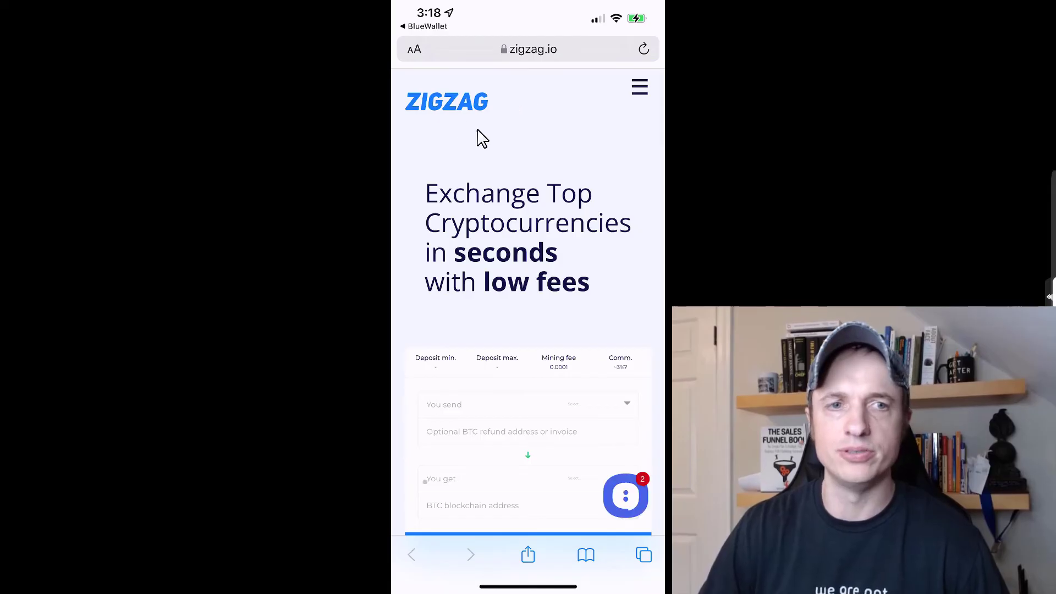
scroll(577, 253, down, 3)
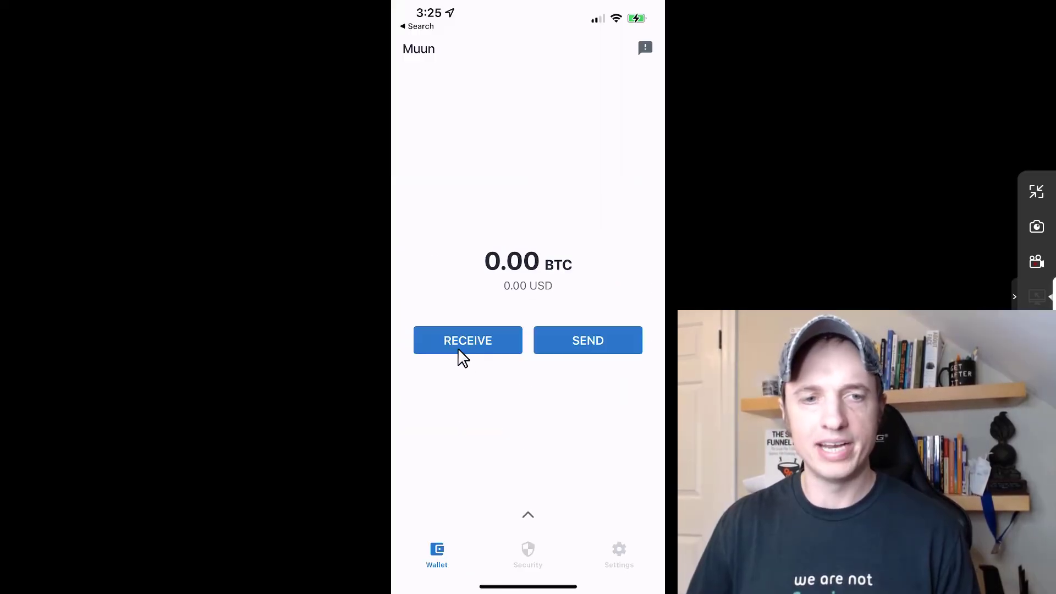
Create a Lightning invoice for receiving in Muun and enter an invoice amount of .00022925 BTC
click(459, 350)
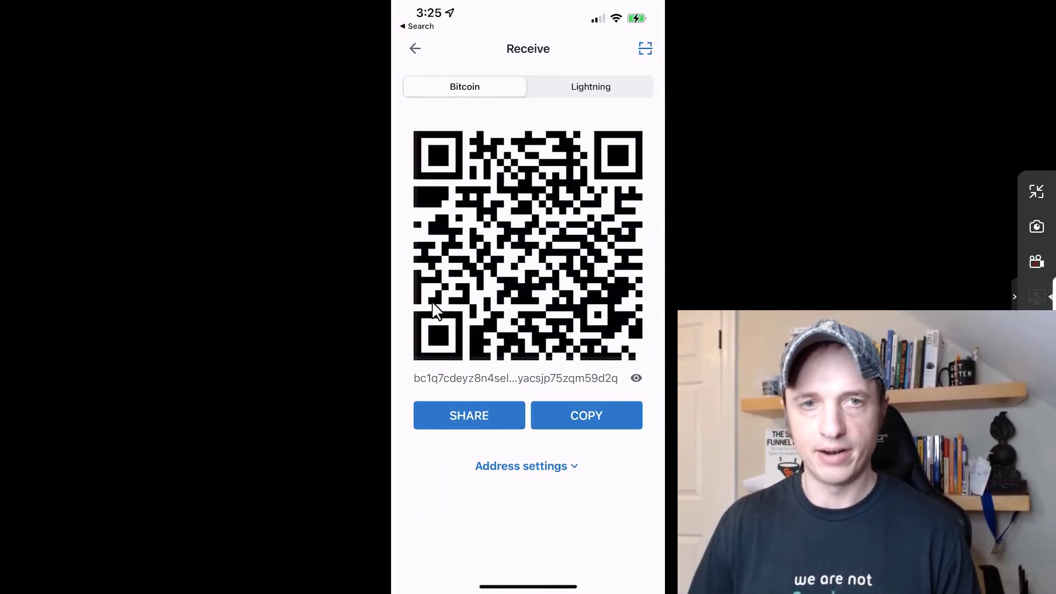
click(562, 89)
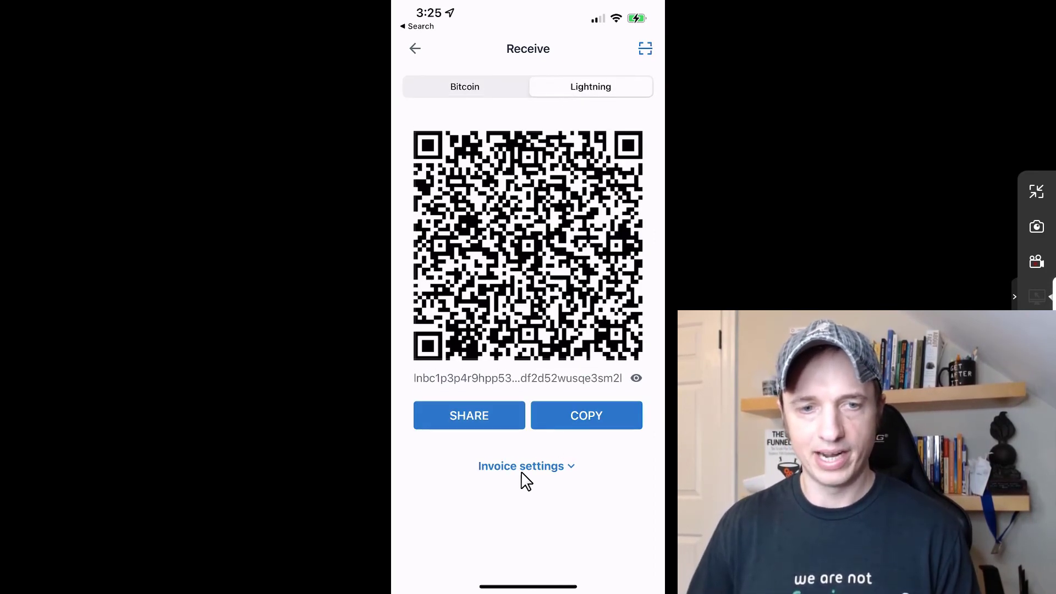
click(544, 469)
scroll(544, 477, down, 3)
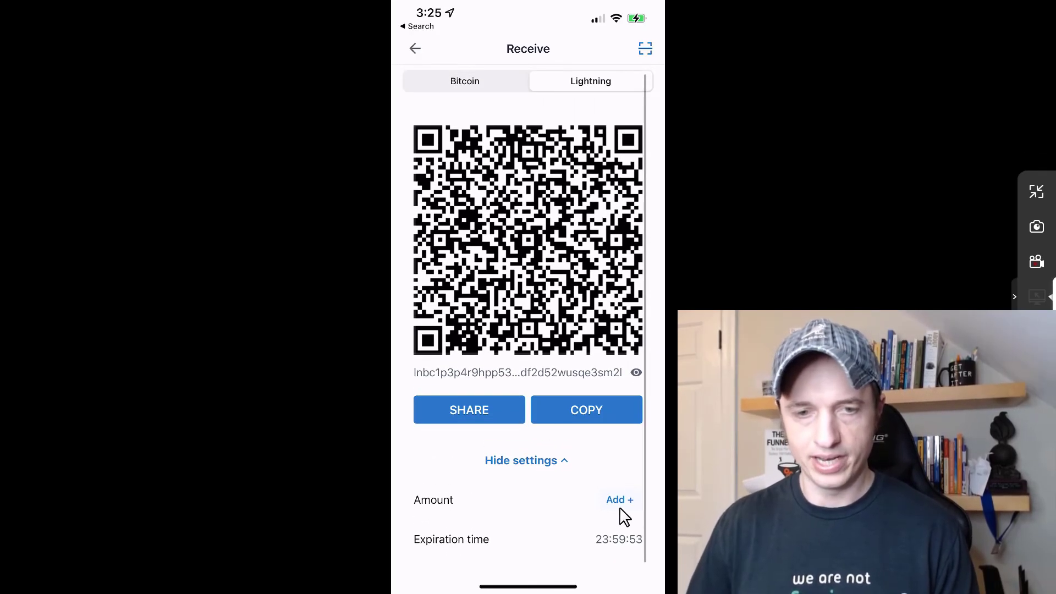
click(621, 508)
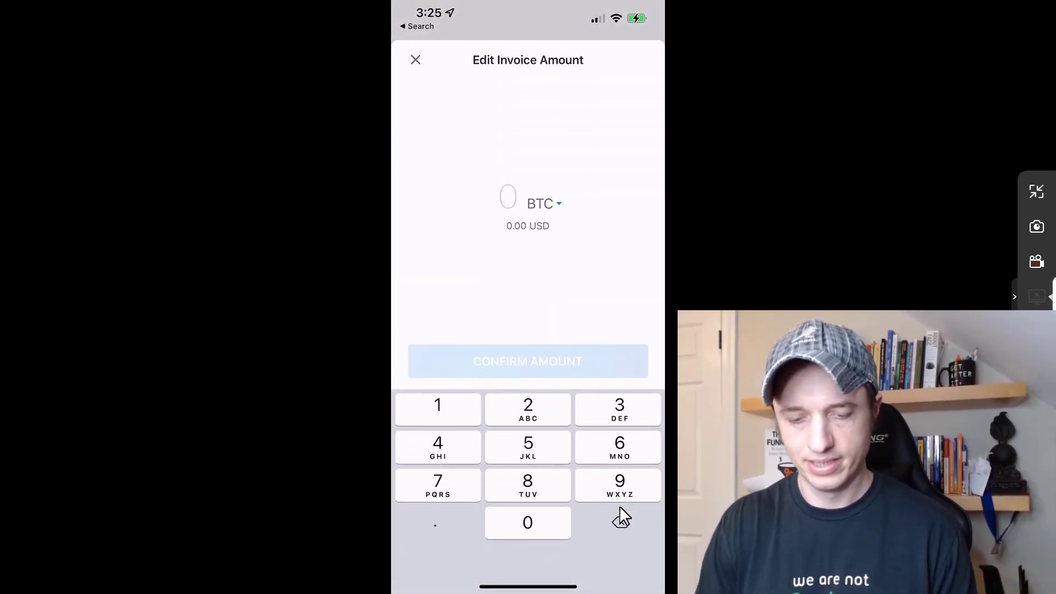
text(.0)
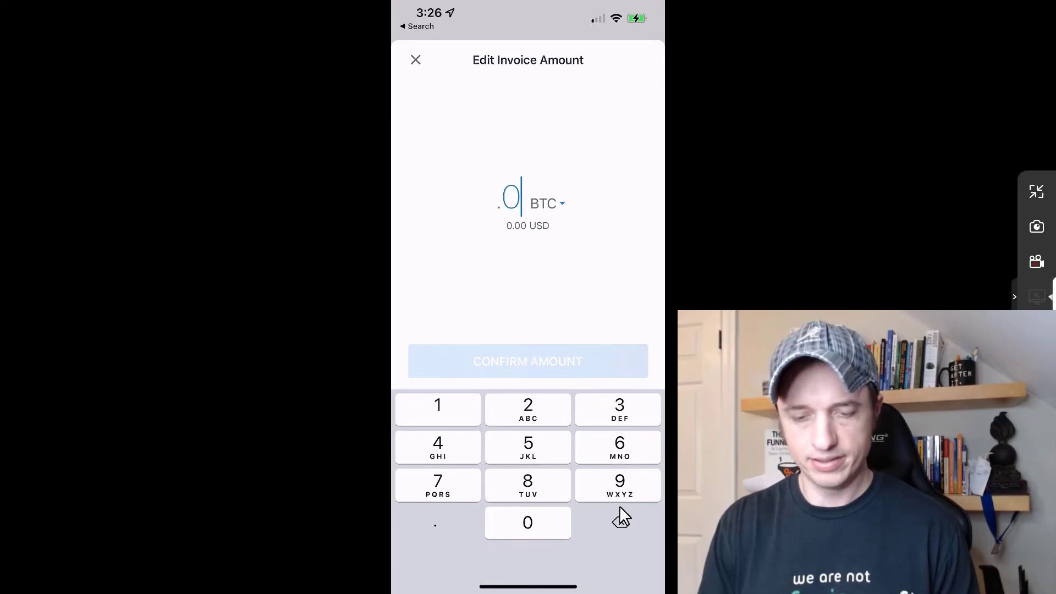
text(0022)
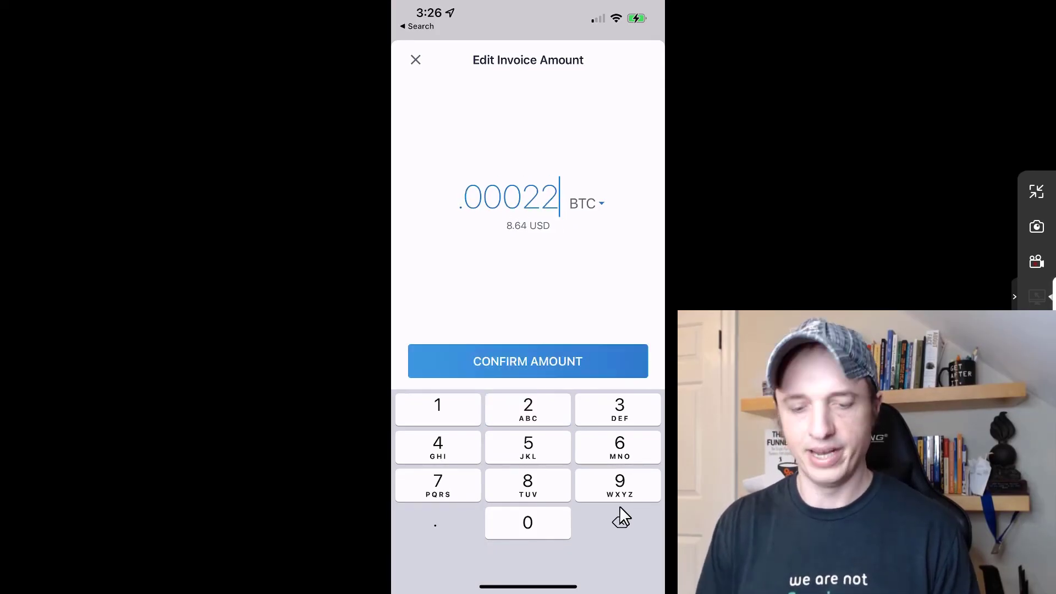
text(925)
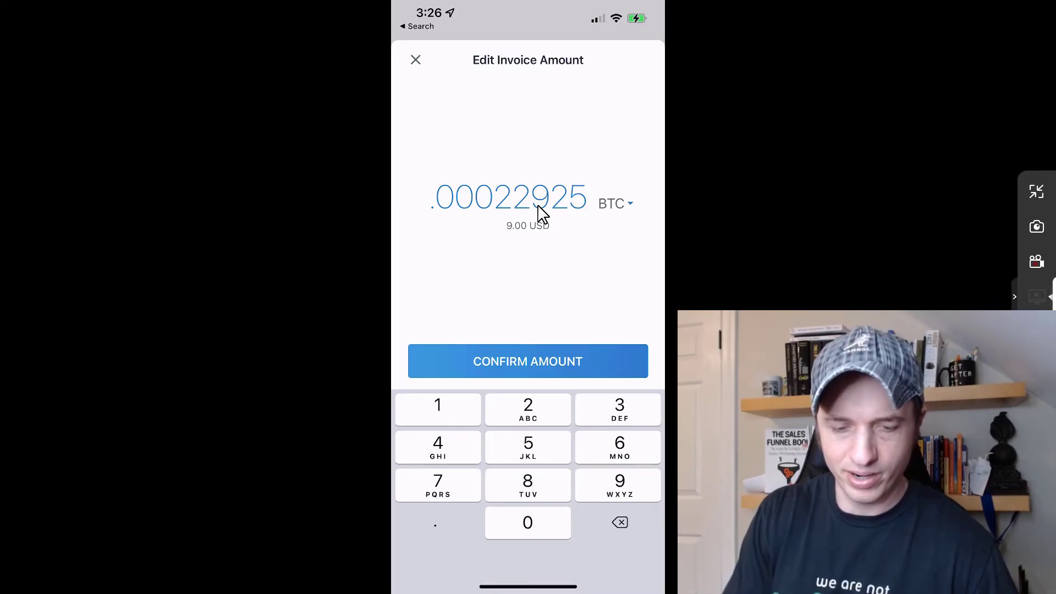
Change the Lightning invoice amount to .00022625 BTC and confirm it
key(BackSpace)
key(BackSpace)
key(BackSpace)
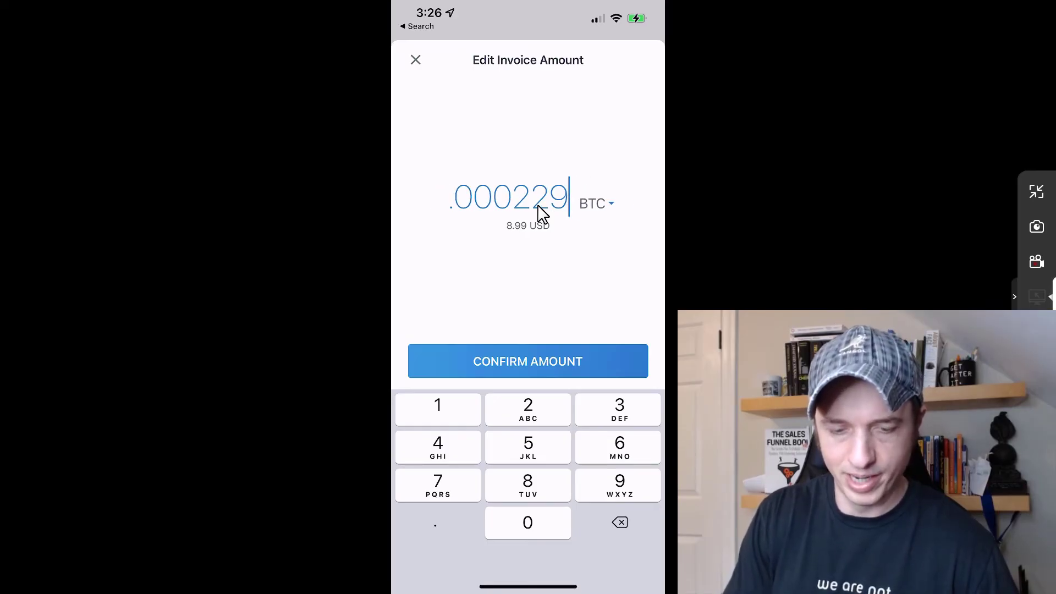
text(625)
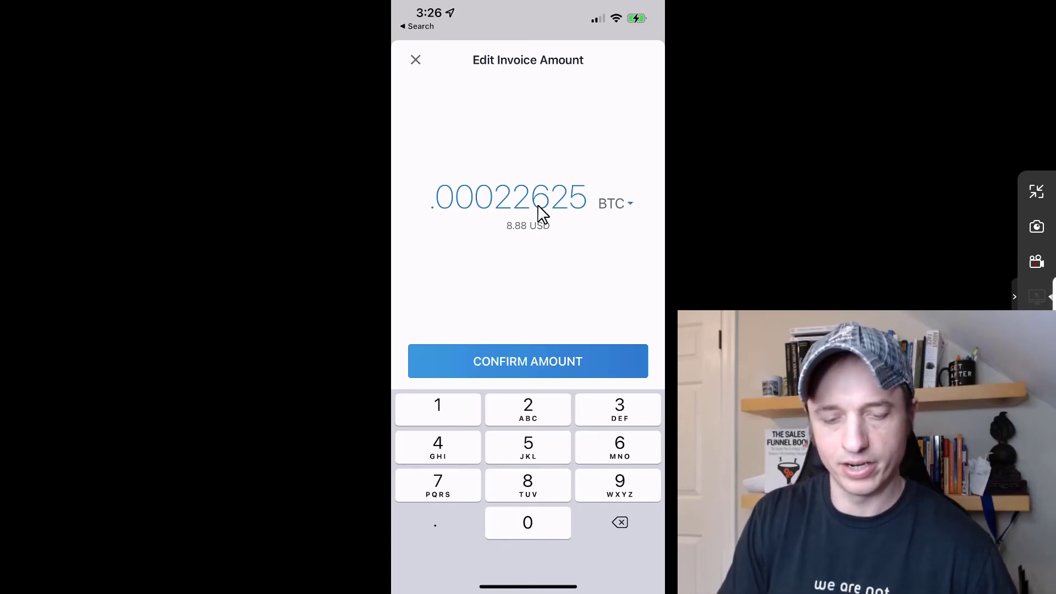
key(Return)
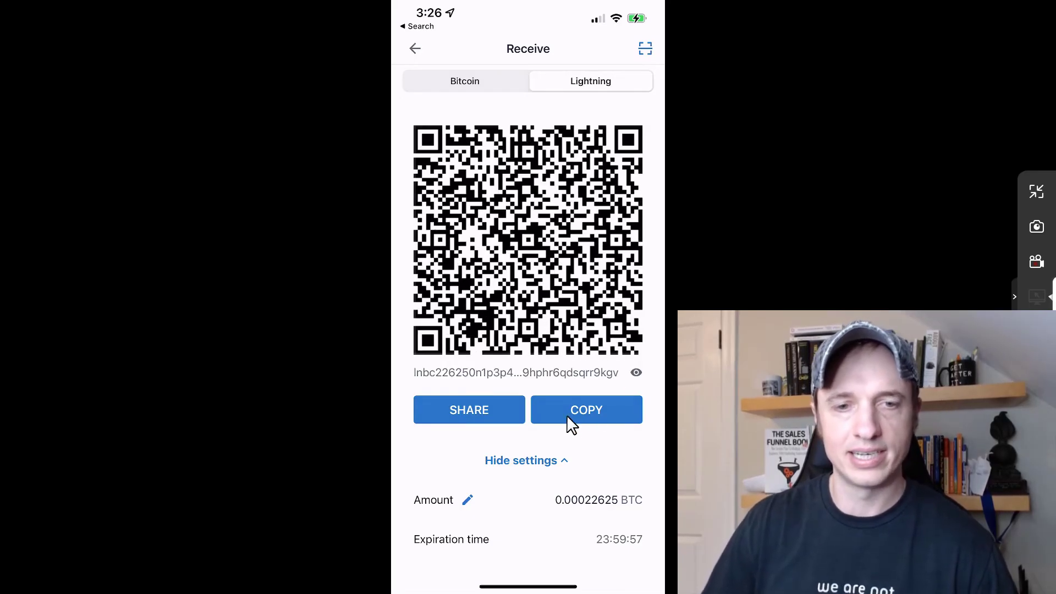
Copy the Muun invoice, switch to BlueWallet, and pay the 22625 sats from its Lightning wallet
click(592, 413)
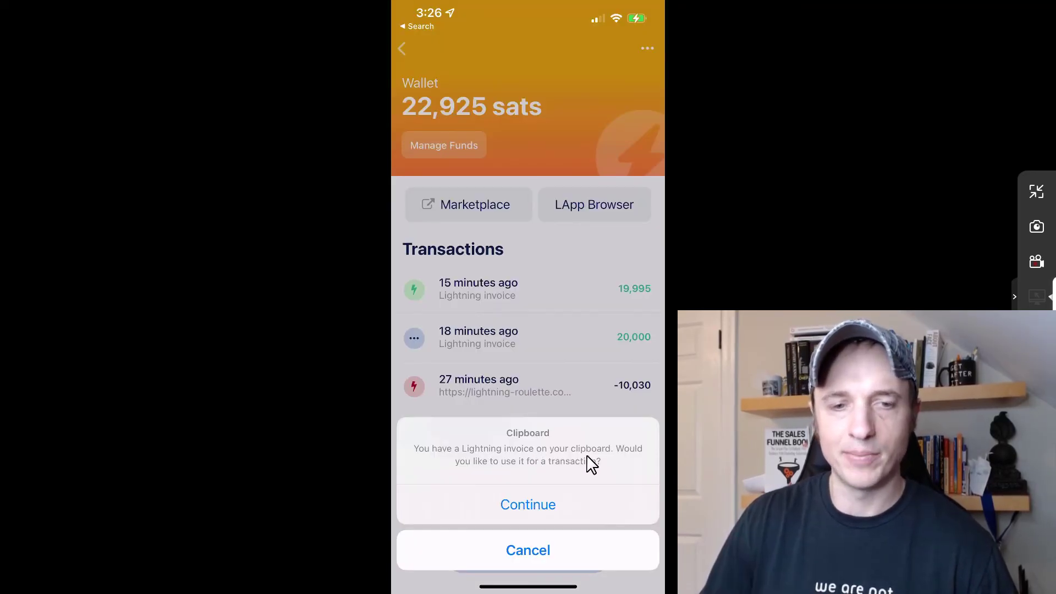
click(530, 514)
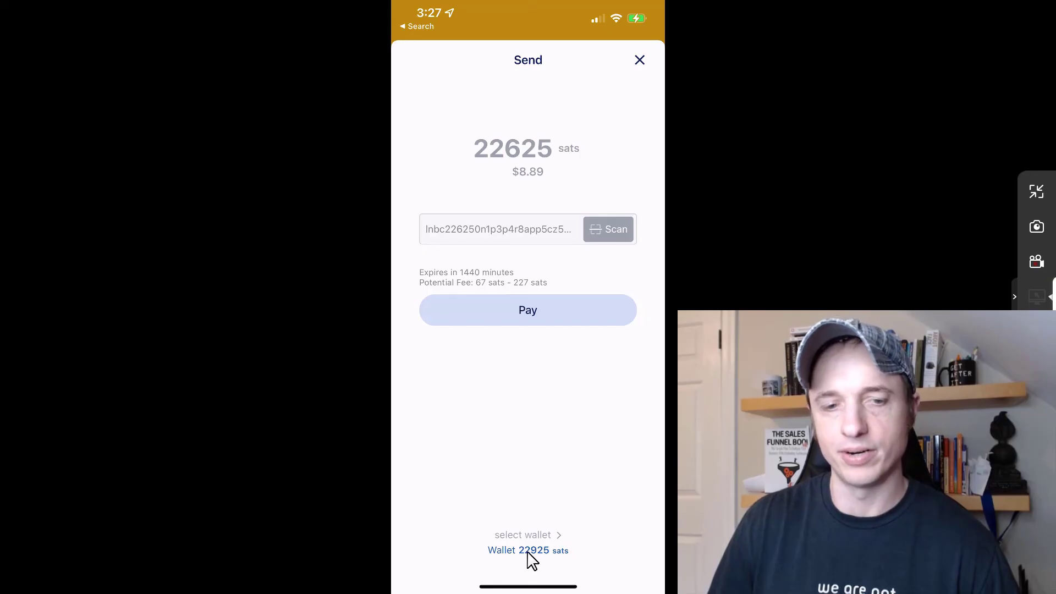
click(550, 313)
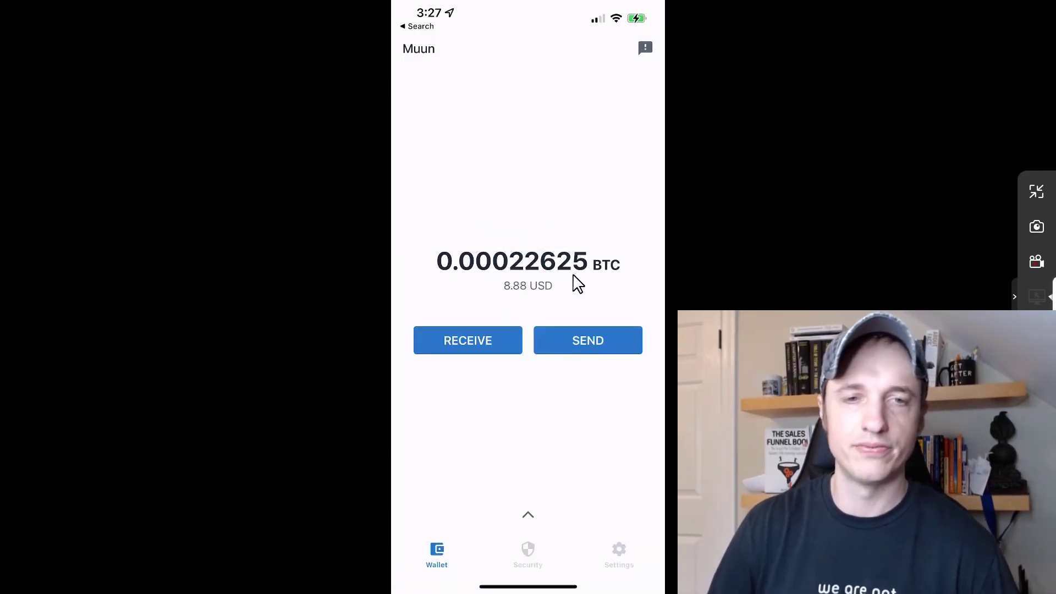
In Muun, prepare an on-chain payment of all funds to the Umbrel Bitcoin deposit address with the note "Return"
click(589, 345)
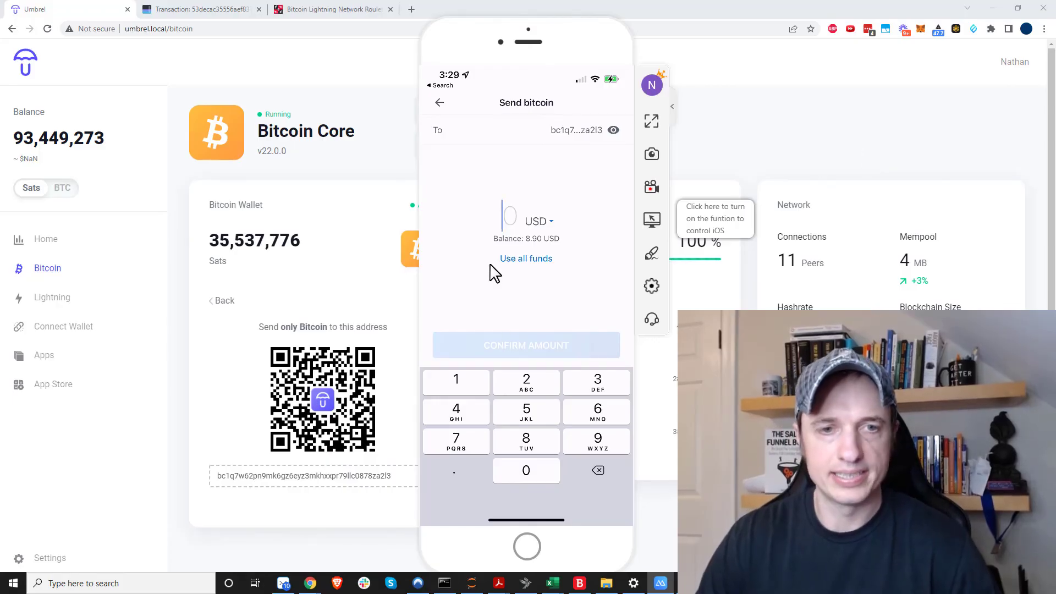
click(518, 266)
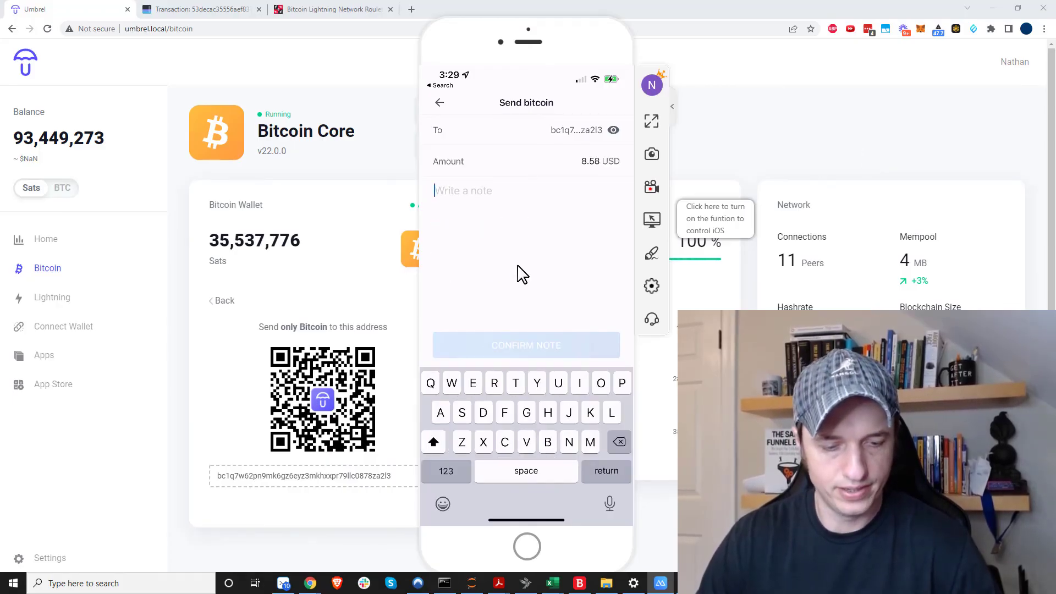
text(Return)
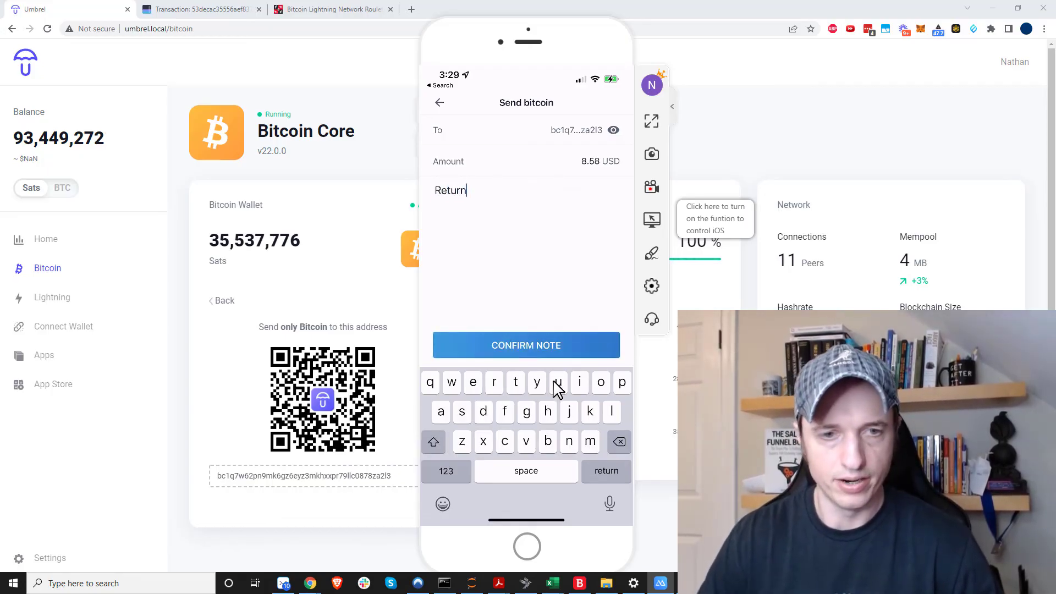
click(552, 346)
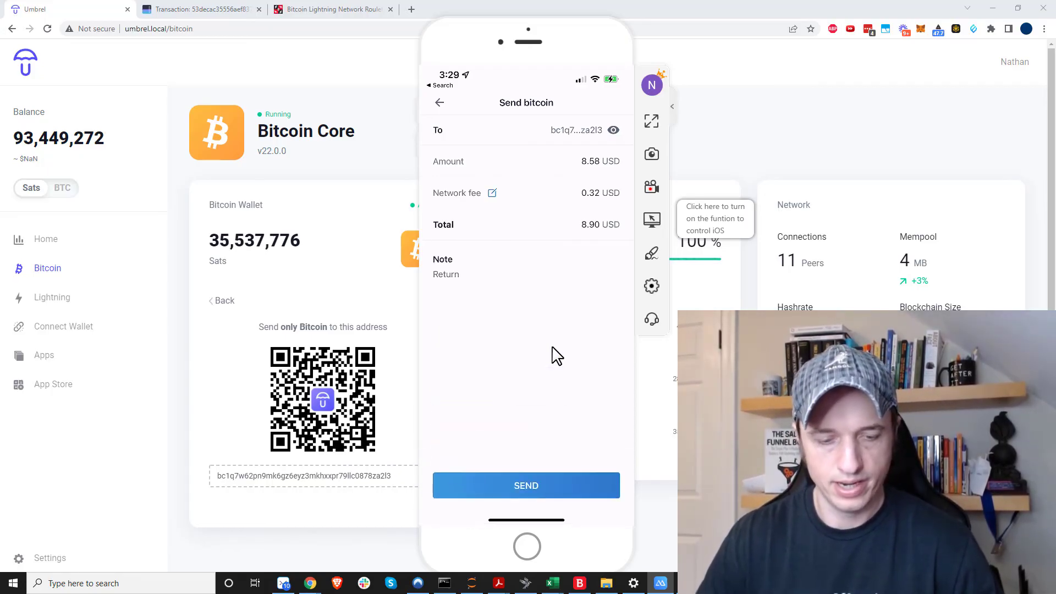
Choose the "Less than 10h" network fee of 0.00000311 BTC and send the bitcoin payment
click(470, 217)
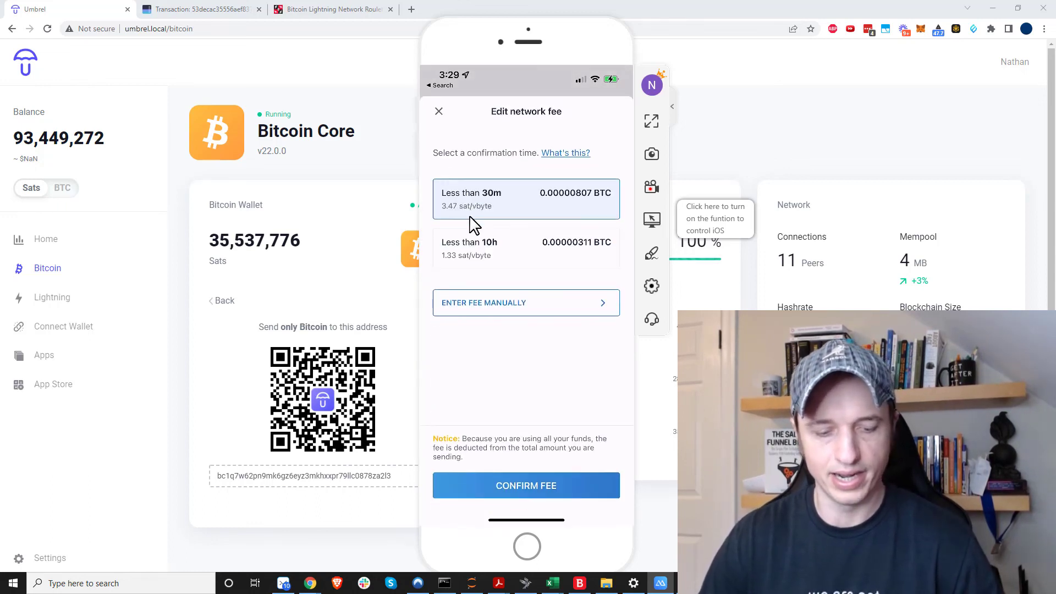
click(496, 259)
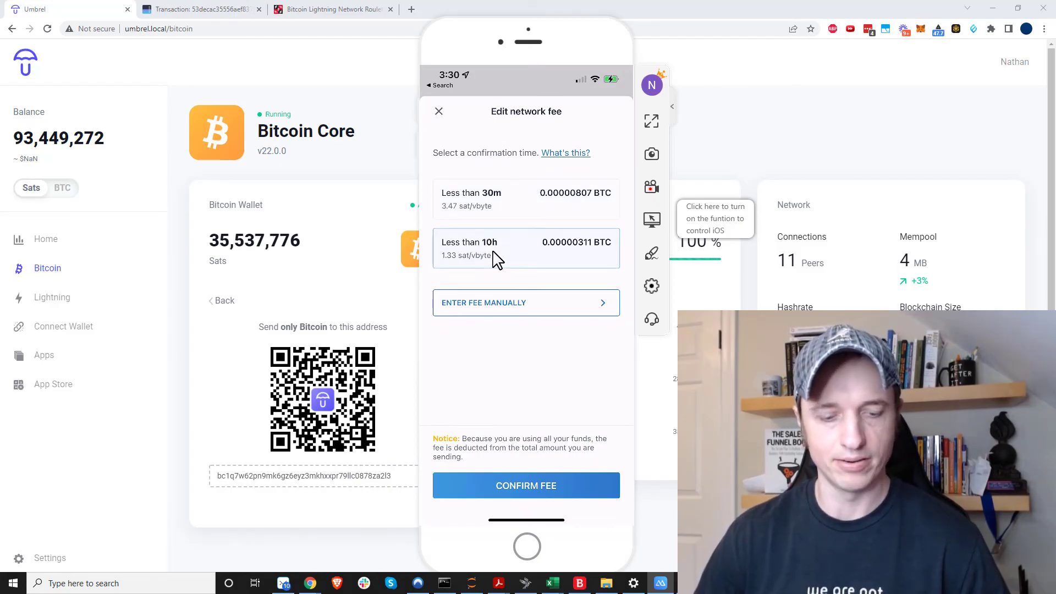
click(534, 493)
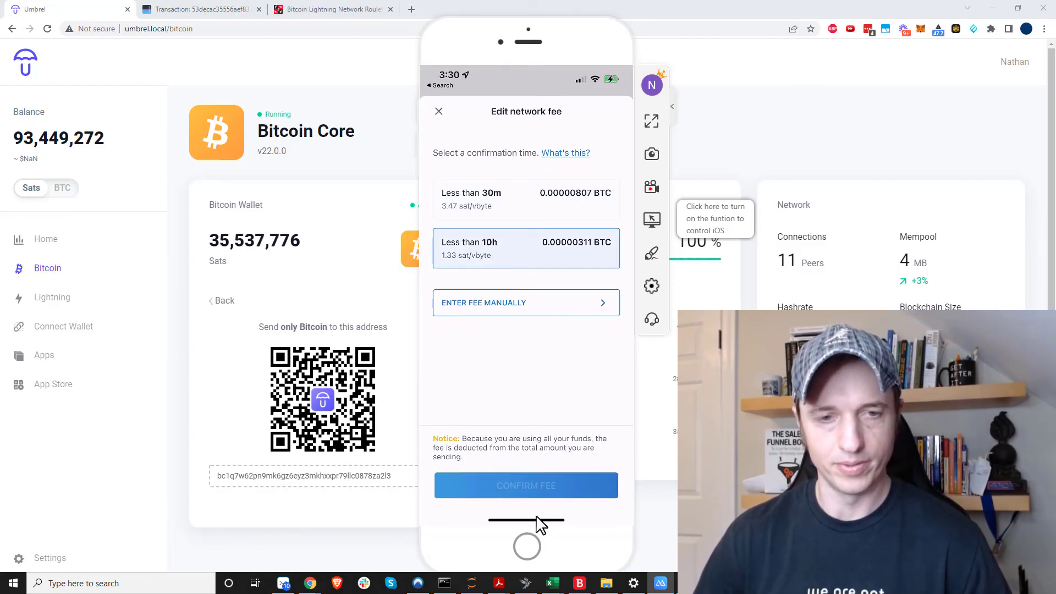
click(533, 485)
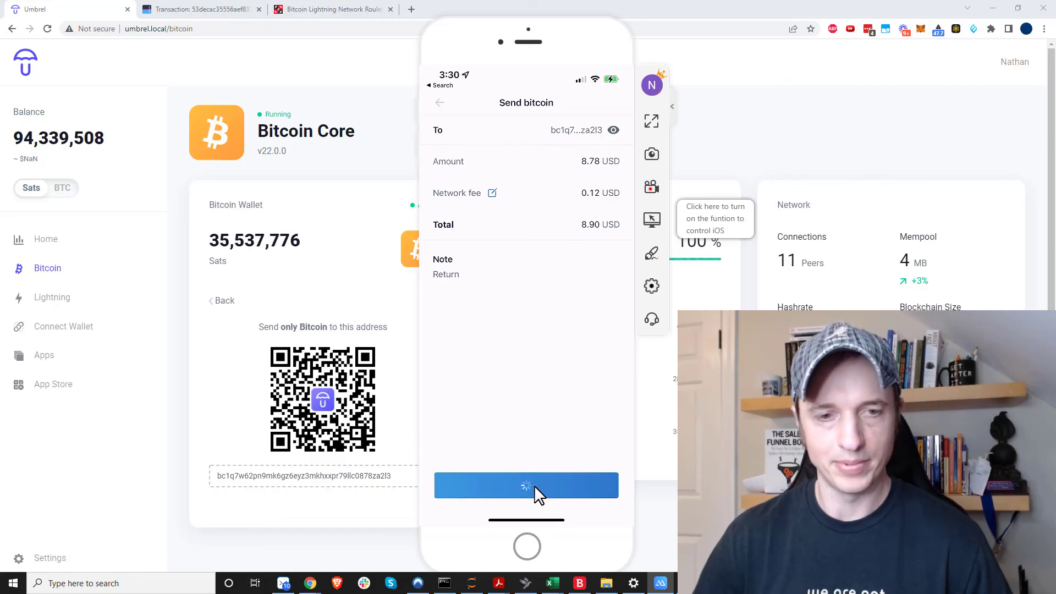
Switch to Umbrel in the browser and leave the deposit address to view the Bitcoin wallet's transaction list
click(340, 171)
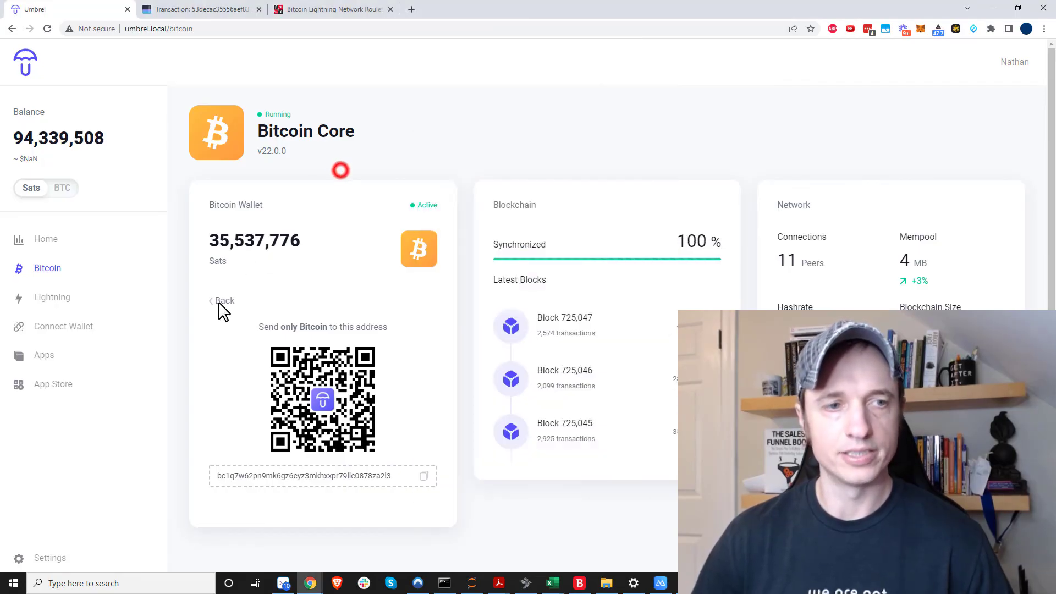
click(220, 303)
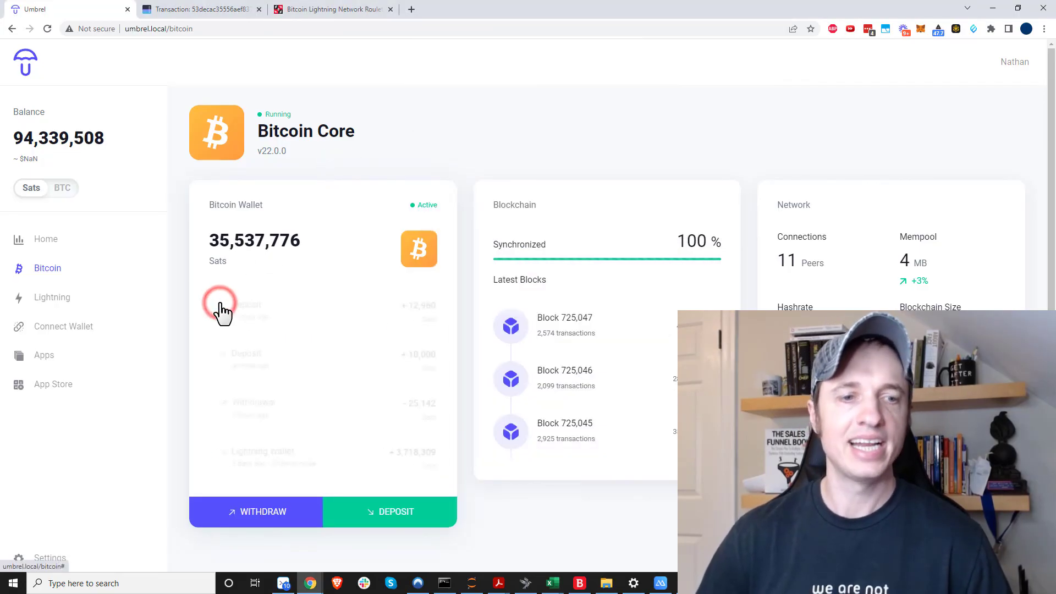